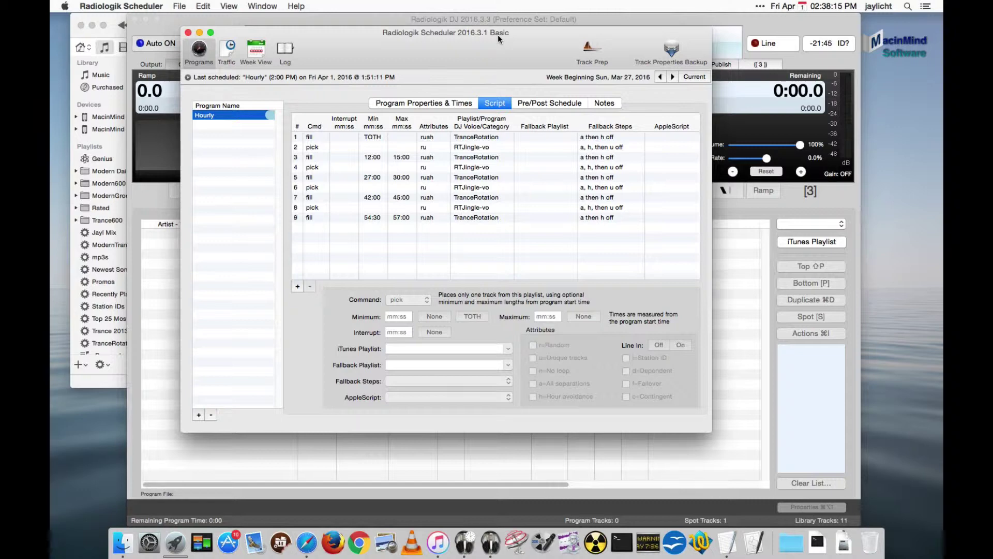
Switch Radiologik Scheduler from Basic to Advanced mode.
{"action": "left_click", "coordinate": [127, 4]}
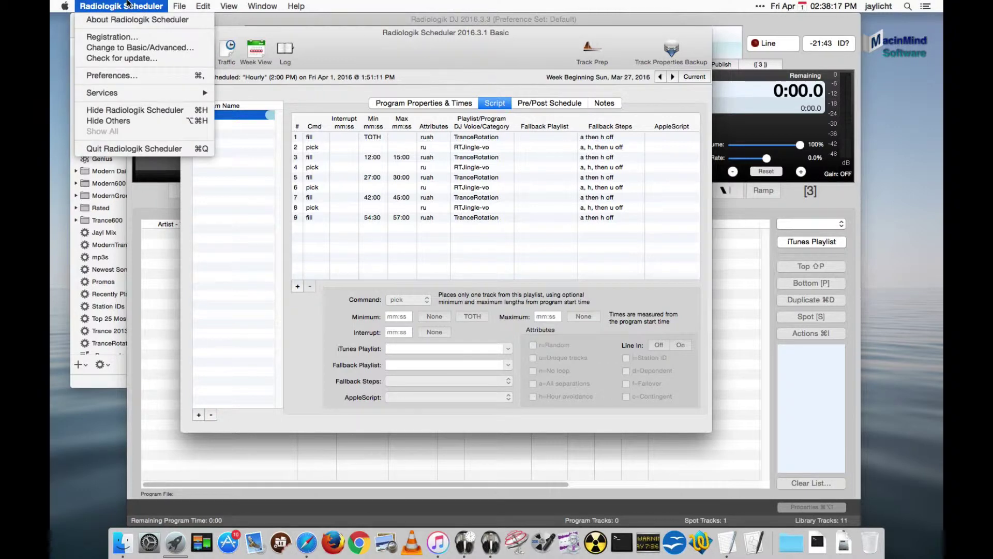
{"action": "left_click", "coordinate": [133, 45]}
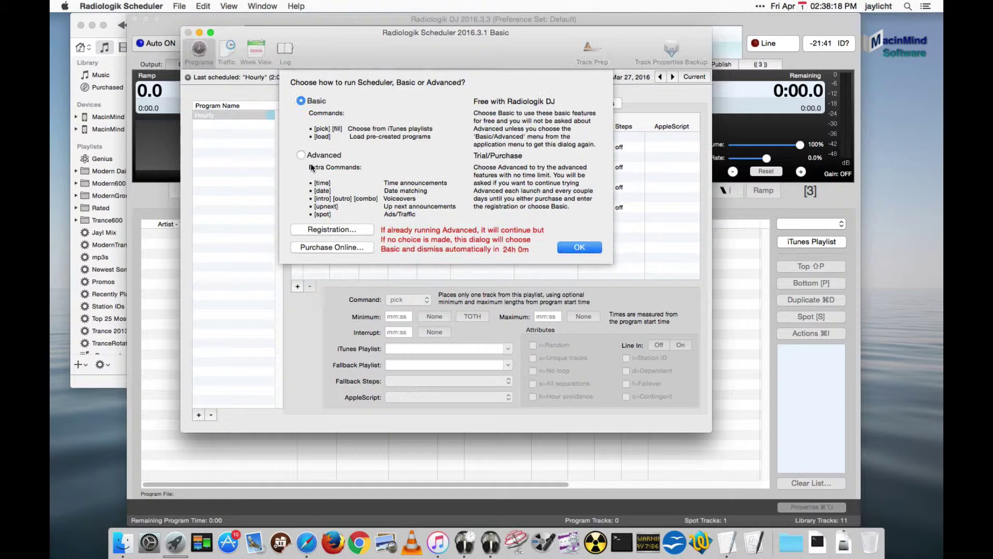
{"action": "left_click", "coordinate": [301, 154]}
{"action": "left_click", "coordinate": [580, 244]}
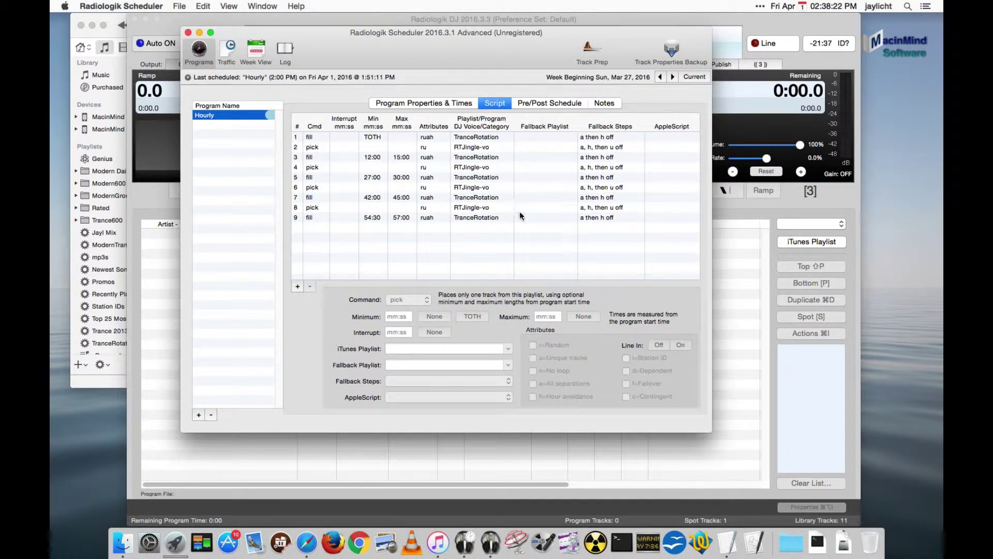
Change the Hourly script's first line to the time command with interrupt 00:00.
{"action": "left_click", "coordinate": [348, 138]}
{"action": "left_click", "coordinate": [423, 299]}
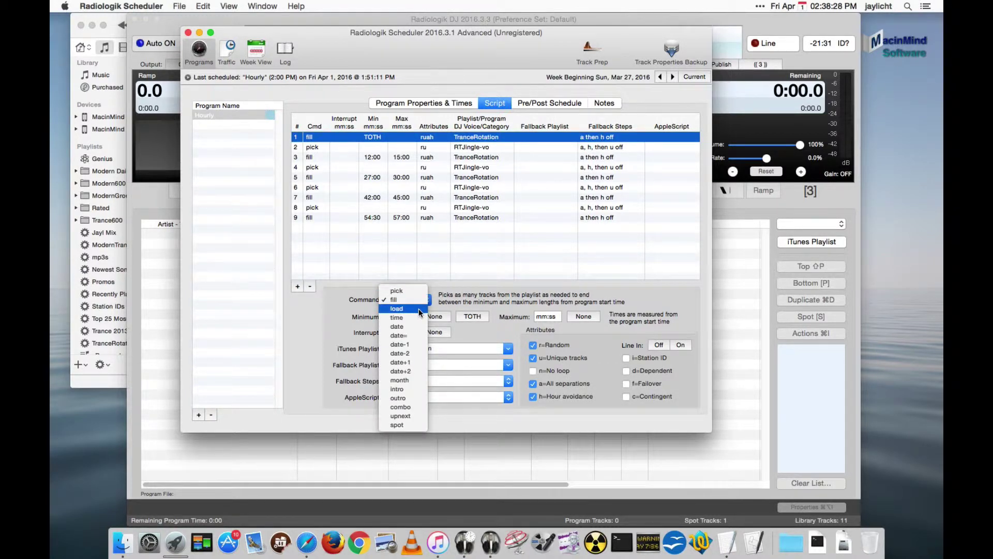
{"action": "left_click", "coordinate": [492, 282]}
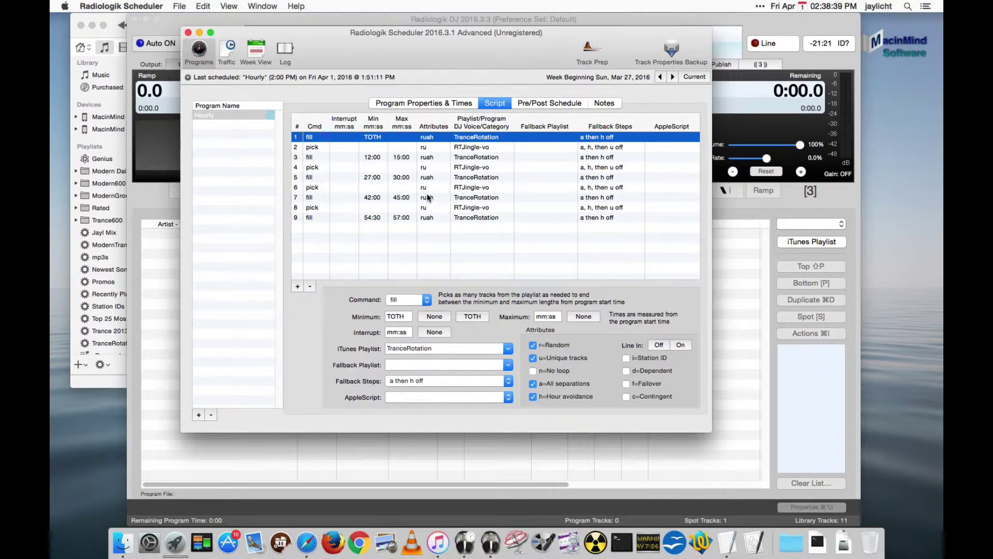
{"action": "left_click", "coordinate": [419, 299]}
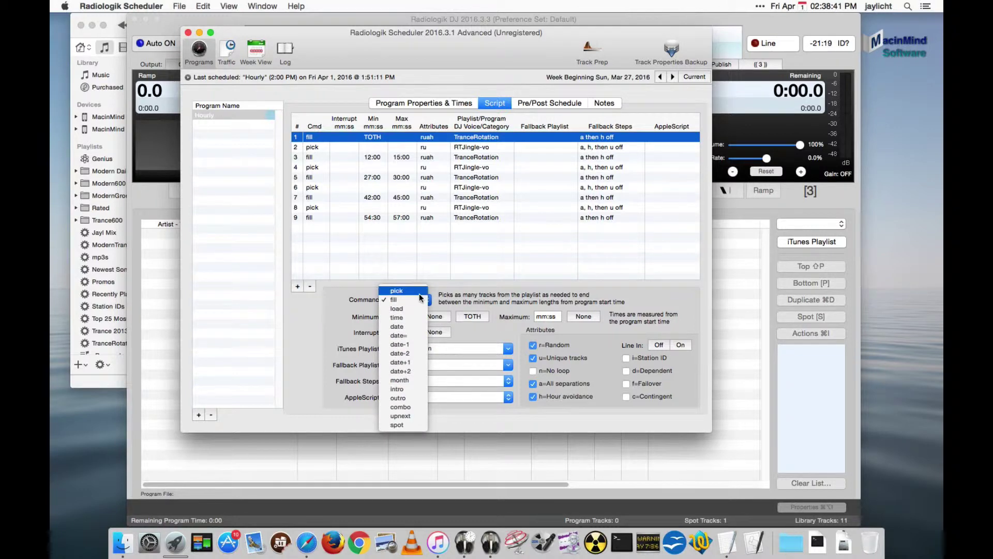
{"action": "left_click", "coordinate": [419, 318]}
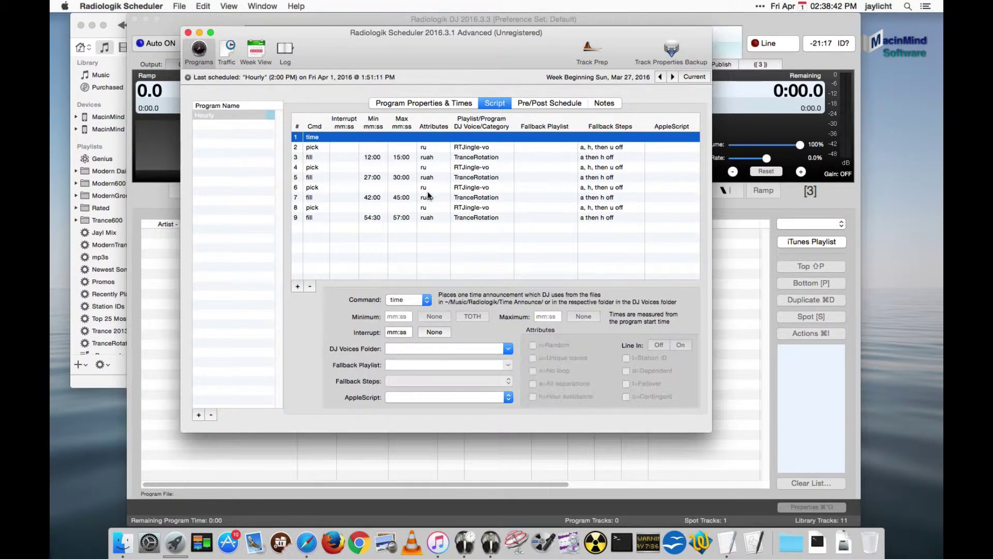
{"action": "left_click", "coordinate": [408, 330]}
{"action": "type", "text": "00:00"}
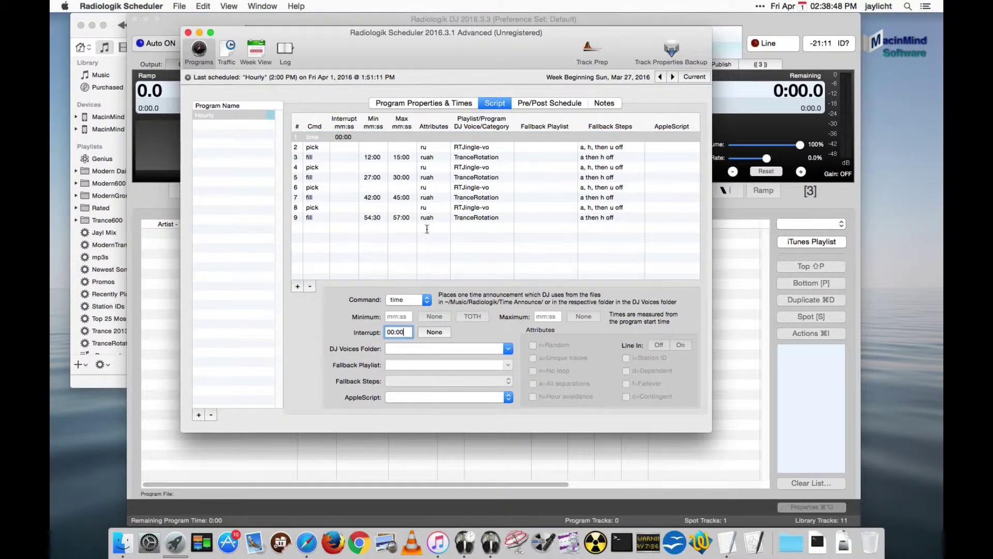
{"action": "left_click", "coordinate": [317, 138]}
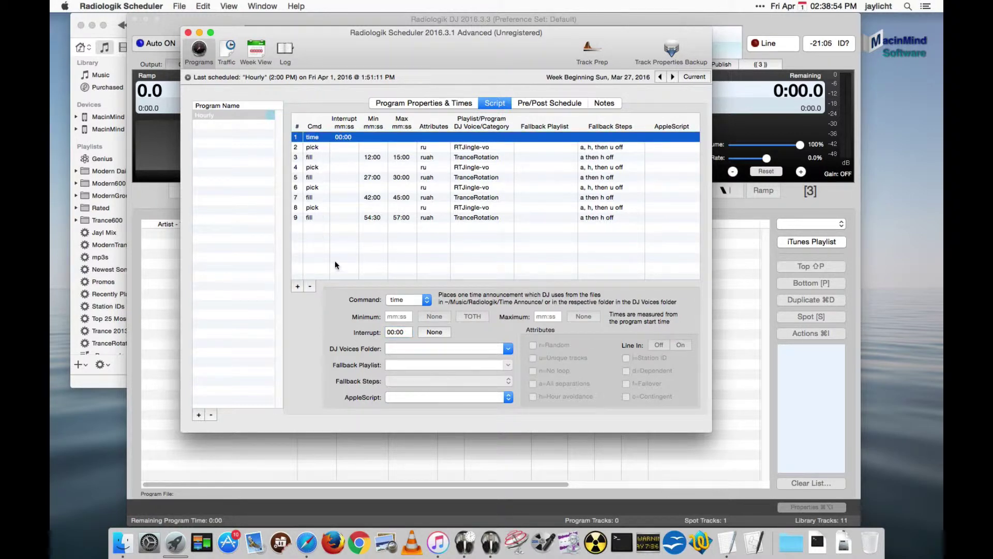
Add a new time announcement line and move it to just after line 3.
{"action": "left_click", "coordinate": [350, 264]}
{"action": "left_click", "coordinate": [298, 286]}
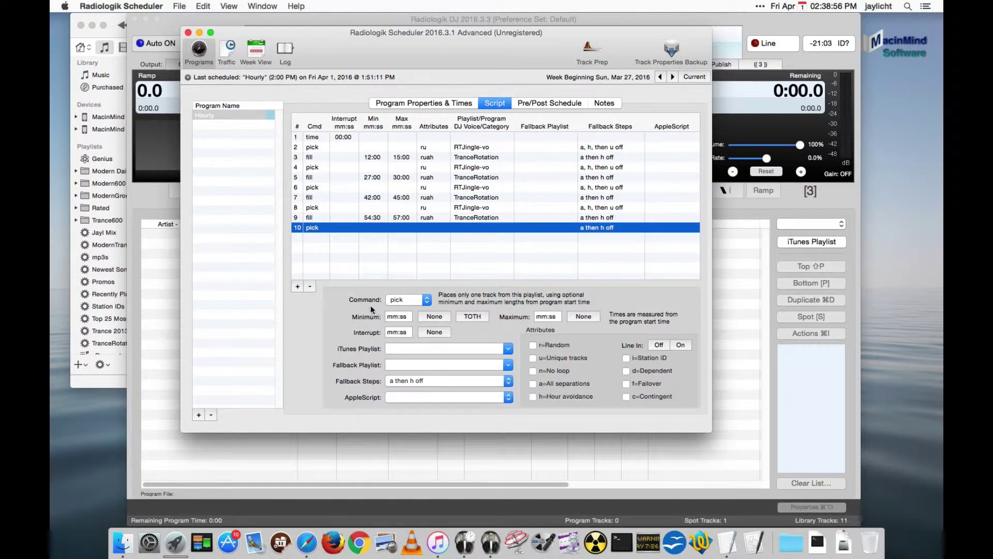
{"action": "left_click", "coordinate": [396, 301]}
{"action": "left_click", "coordinate": [397, 326]}
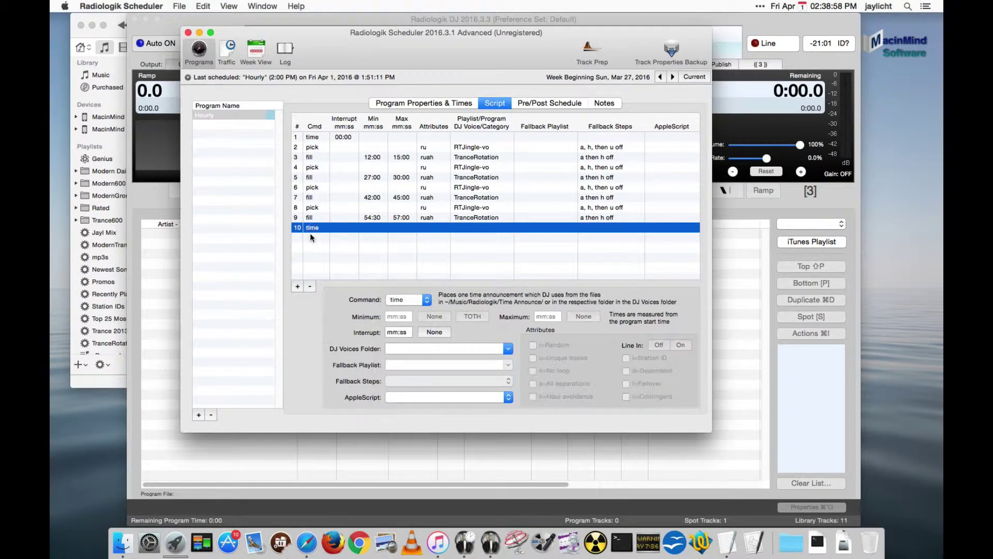
{"action": "left_click_drag", "start_coordinate": [315, 229], "coordinate": [316, 168]}
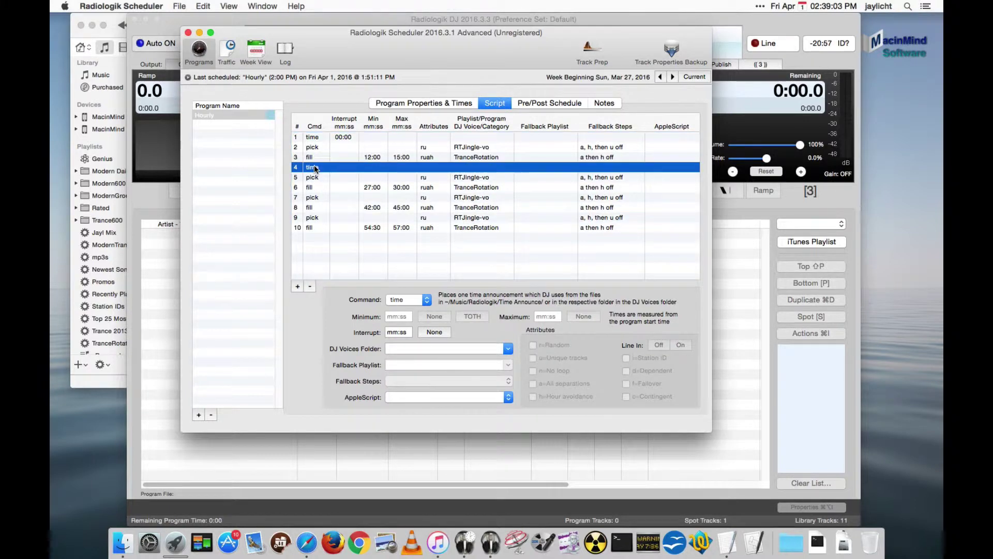
Review the fill, jingle and time lines around the new announcement, then the first time line.
{"action": "left_click", "coordinate": [471, 158]}
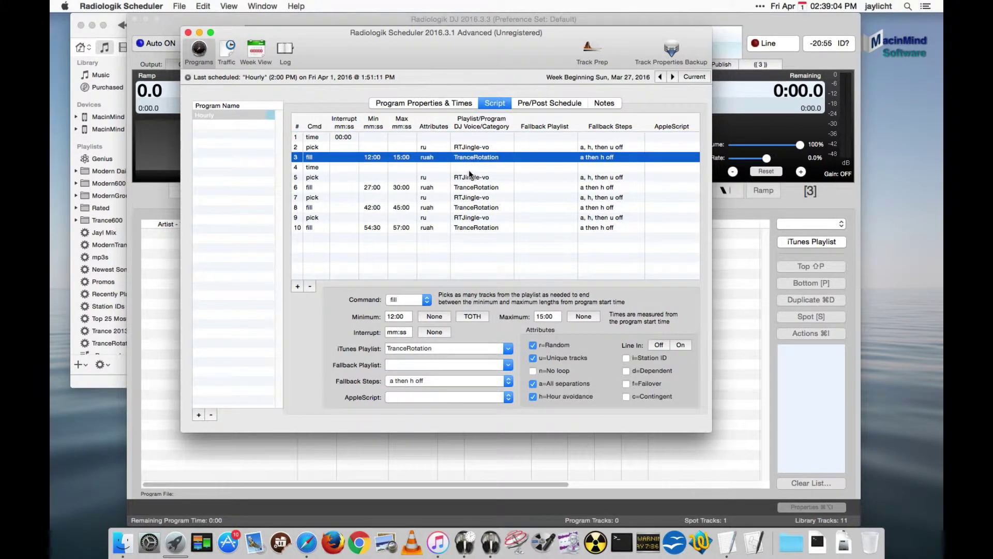
{"action": "left_click", "coordinate": [310, 168]}
{"action": "left_click", "coordinate": [470, 178]}
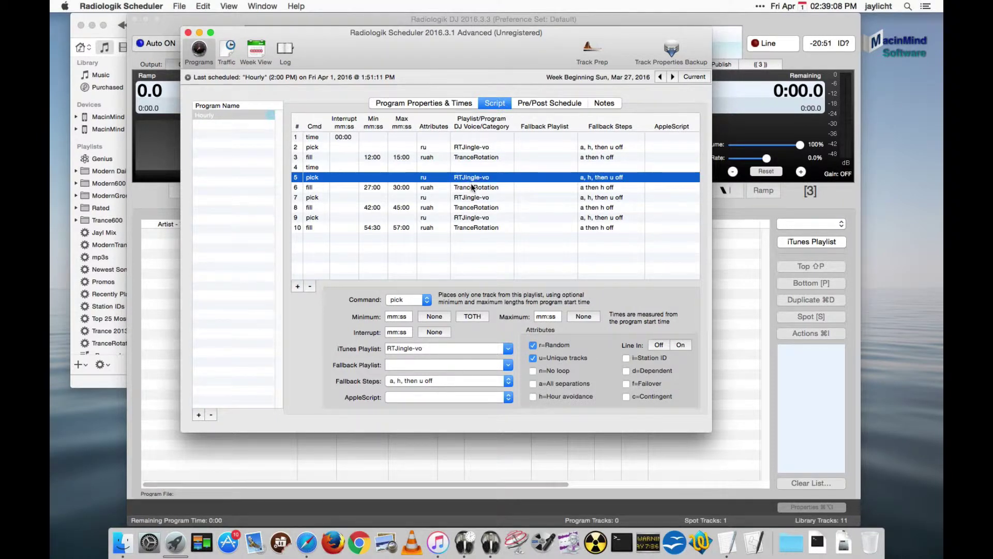
{"action": "left_click", "coordinate": [471, 185]}
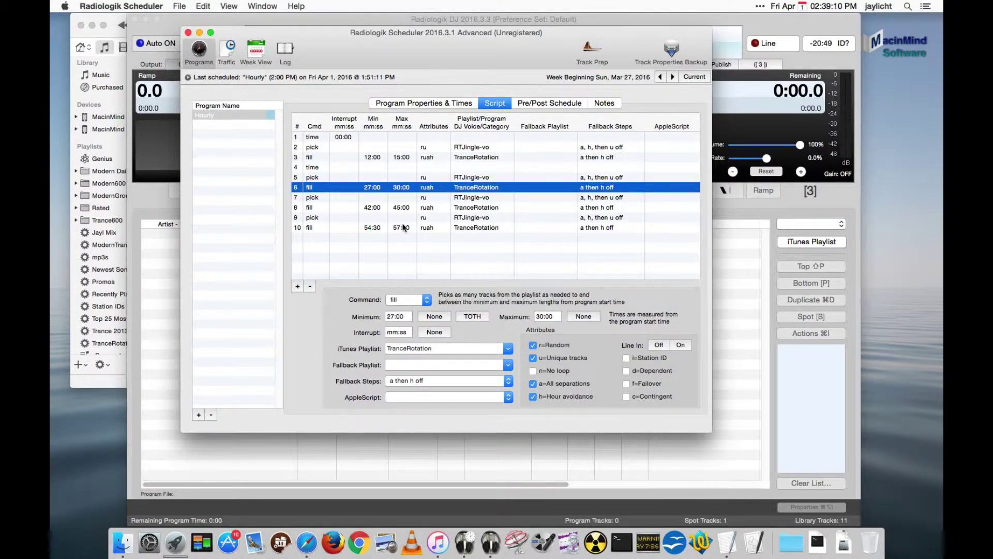
{"action": "left_click", "coordinate": [415, 252]}
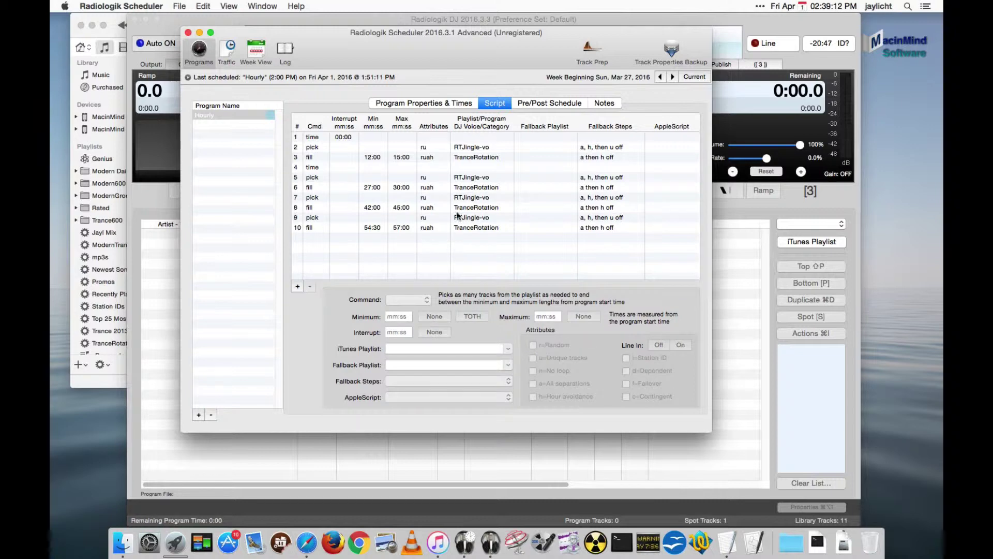
{"action": "left_click", "coordinate": [321, 138]}
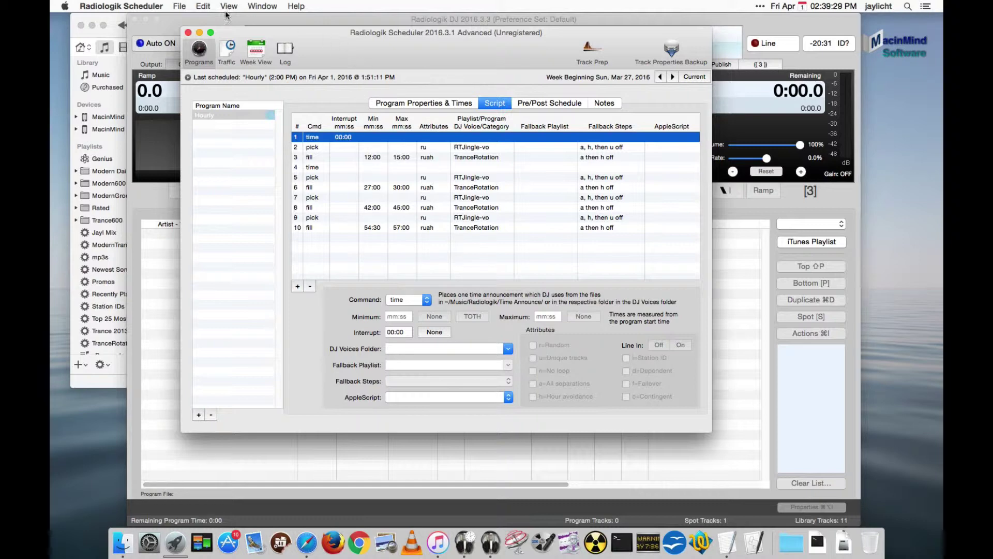
Reveal the Radiologik folder in Finder, look inside Time Announce, and return to the Scheduler.
{"action": "left_click", "coordinate": [183, 6]}
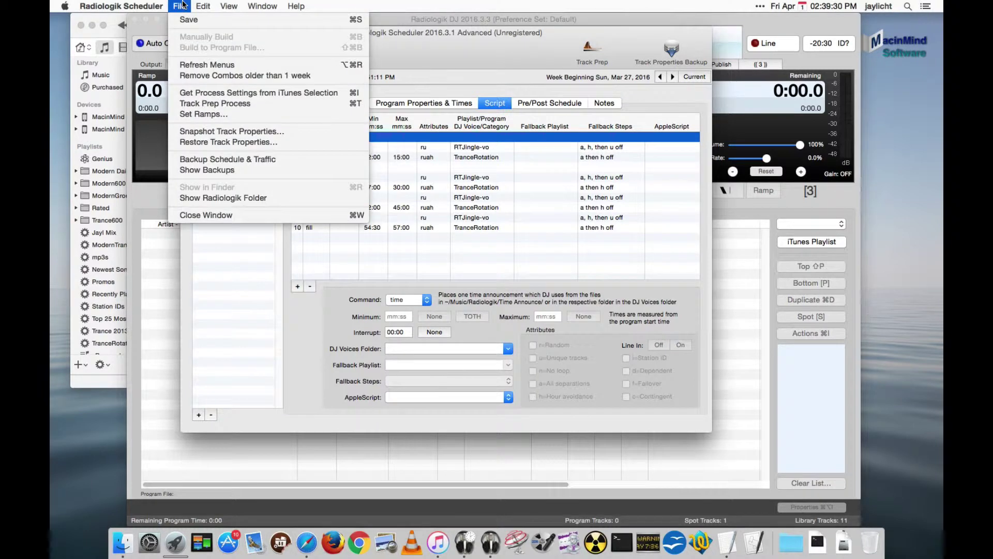
{"action": "left_click", "coordinate": [254, 199]}
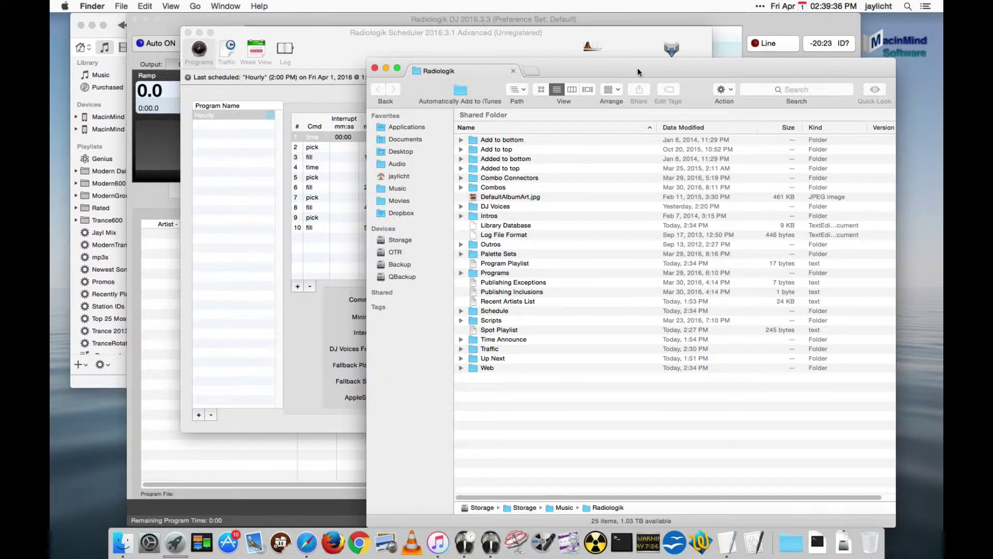
{"action": "left_click_drag", "start_coordinate": [638, 67], "coordinate": [586, 46]}
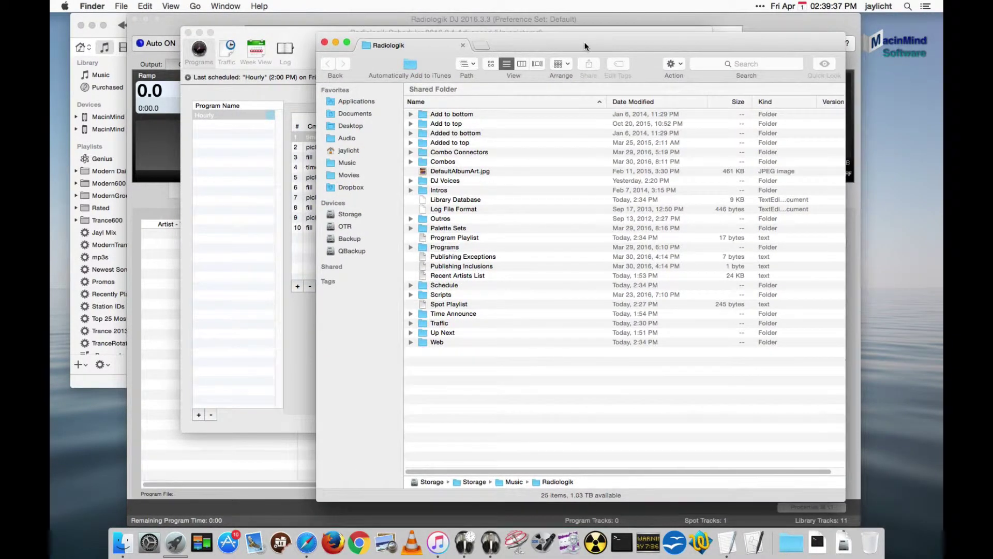
{"action": "left_click", "coordinate": [425, 315]}
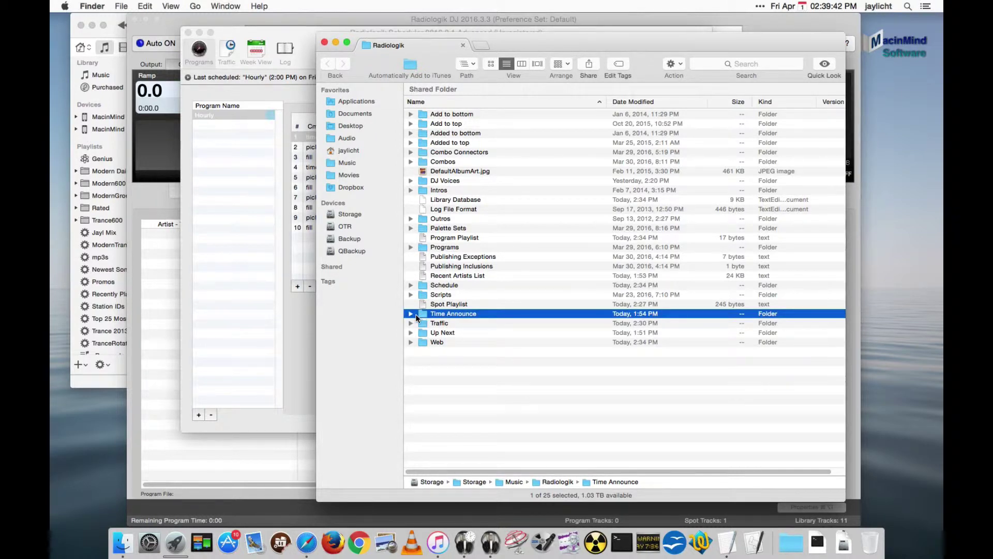
{"action": "left_click", "coordinate": [411, 314]}
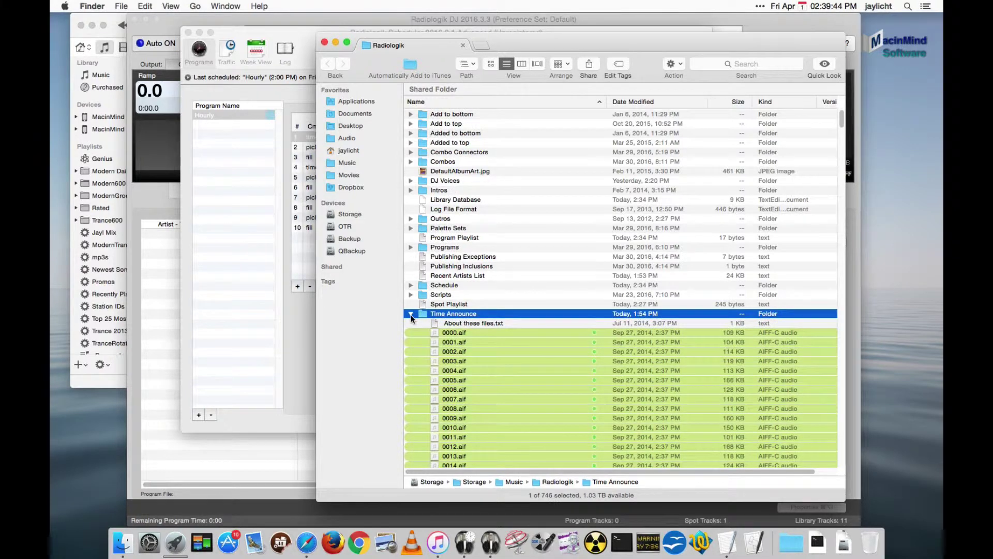
{"action": "left_click", "coordinate": [411, 314]}
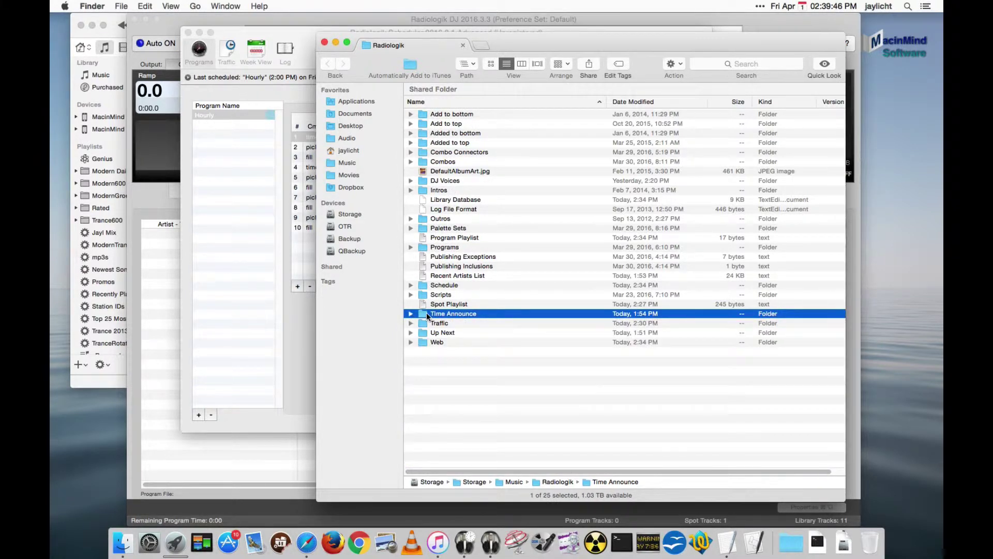
{"action": "left_click", "coordinate": [303, 31]}
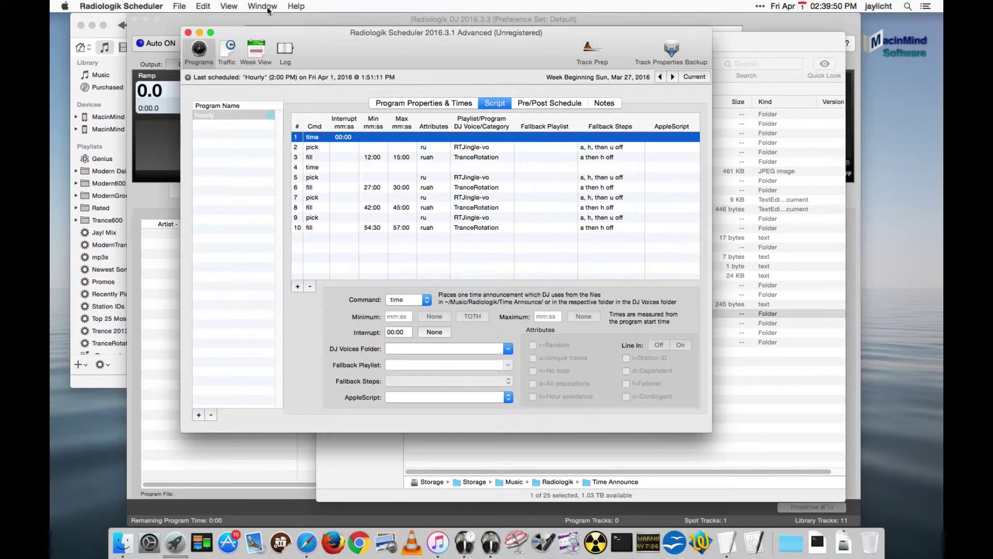
Open the Radiologik website's Download page and download the Time Announcements package.
{"action": "left_click", "coordinate": [292, 6]}
{"action": "left_click", "coordinate": [347, 85]}
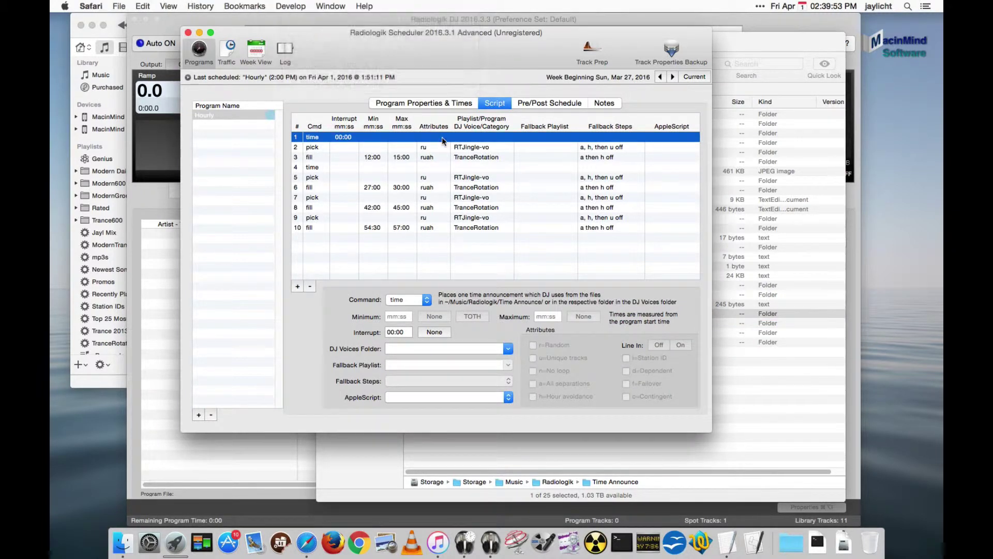
{"action": "left_click", "coordinate": [297, 69]}
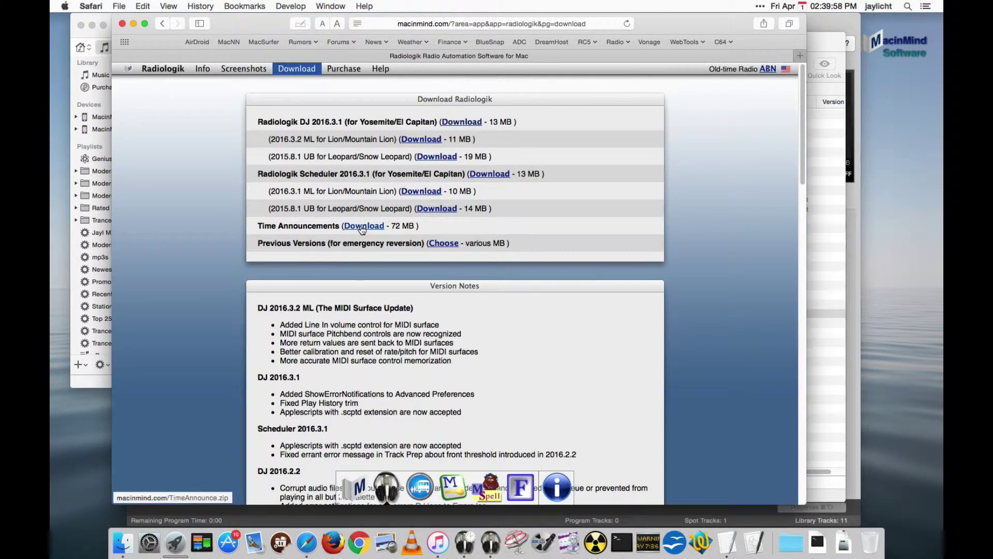
{"action": "left_click", "coordinate": [363, 227]}
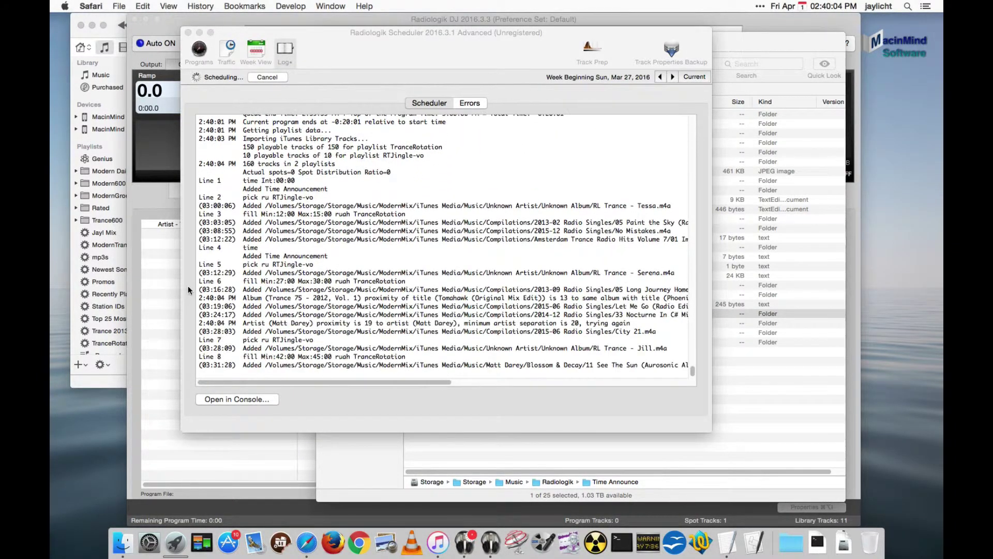
Bring the Finder window on the Radiologik folder forward after scheduling finishes.
{"action": "left_click", "coordinate": [745, 393]}
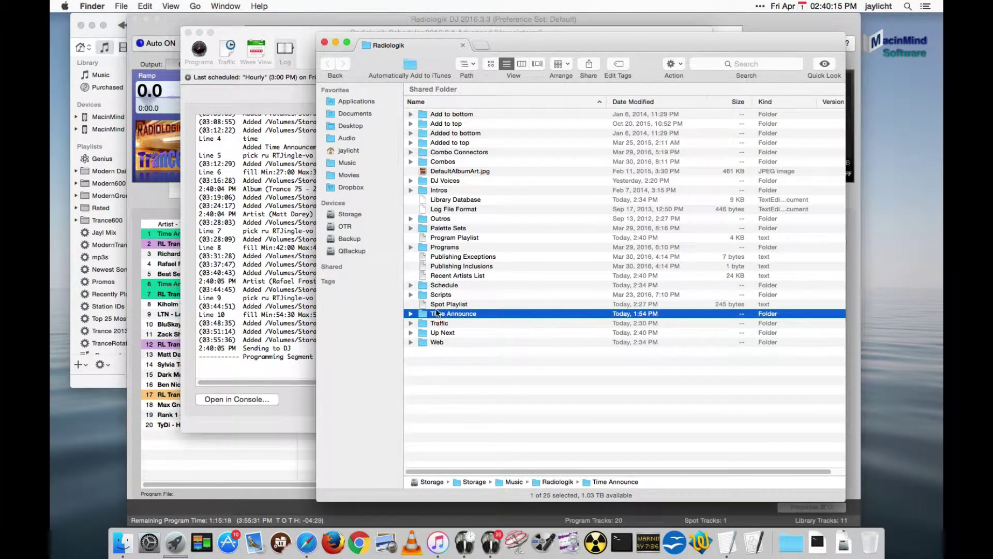
Open the Time Announce folder and read, then close, its 'About these files.txt' notes.
{"action": "double_click", "coordinate": [423, 313]}
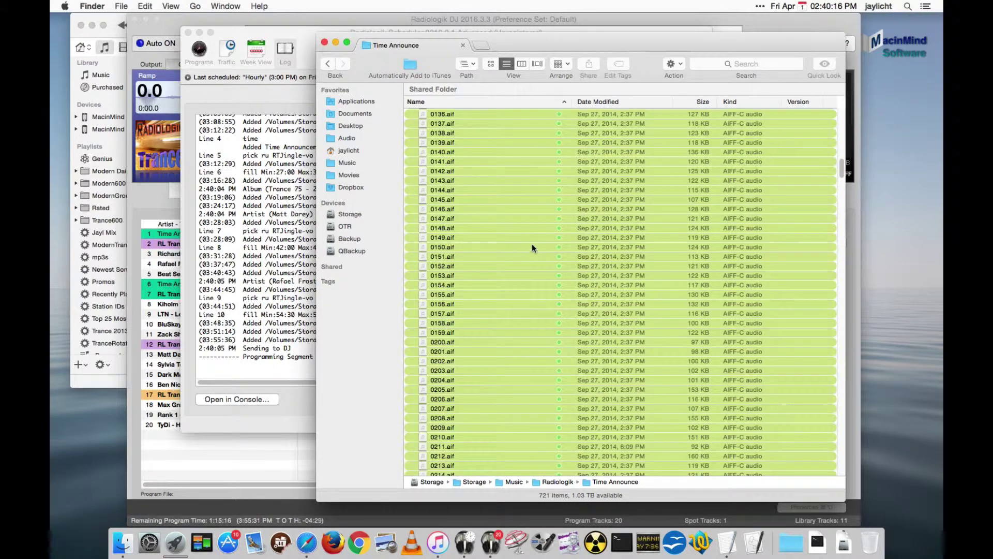
{"action": "scroll", "coordinate": [523, 202], "scroll_direction": "down", "scroll_amount": 10}
{"action": "scroll", "coordinate": [523, 202], "scroll_direction": "up", "scroll_amount": 10}
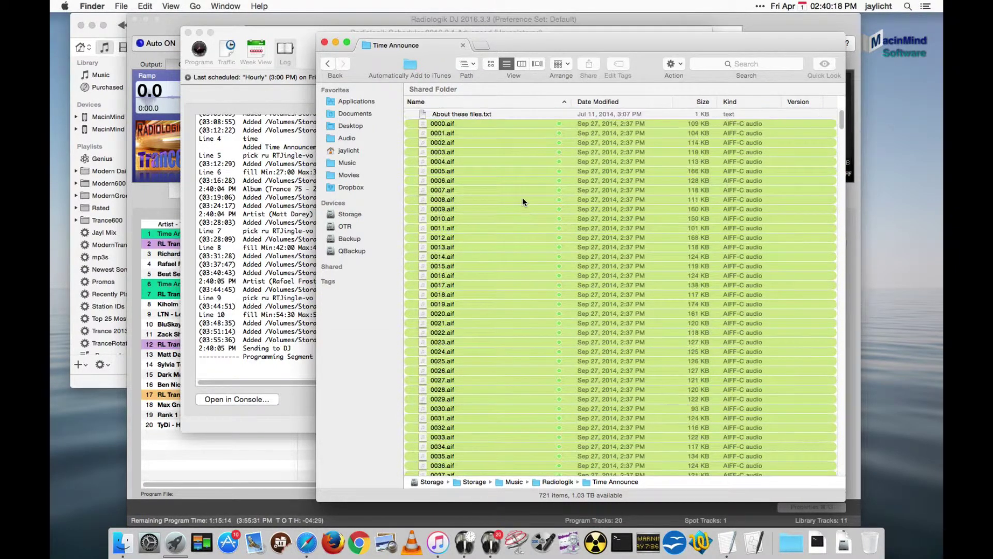
{"action": "double_click", "coordinate": [461, 114]}
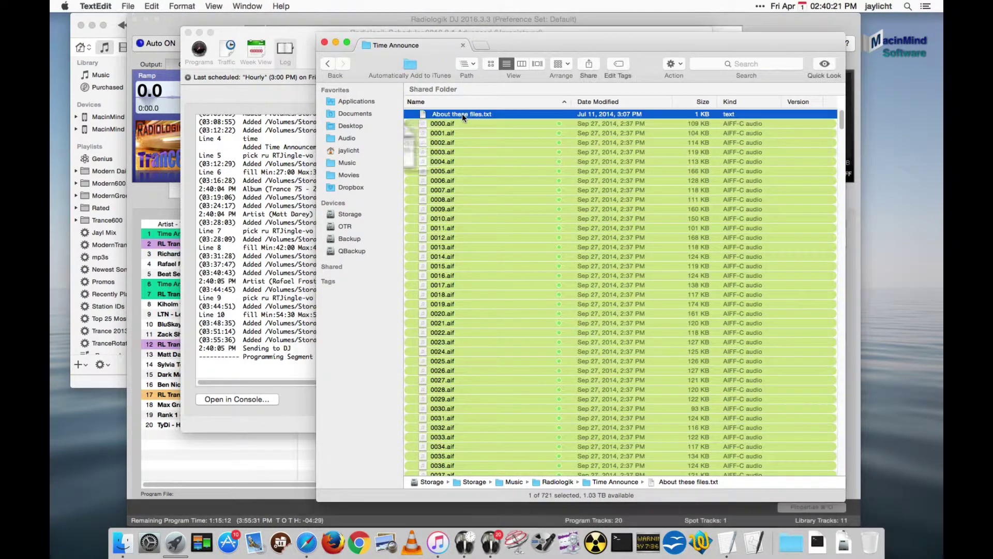
{"action": "double_click", "coordinate": [371, 155]}
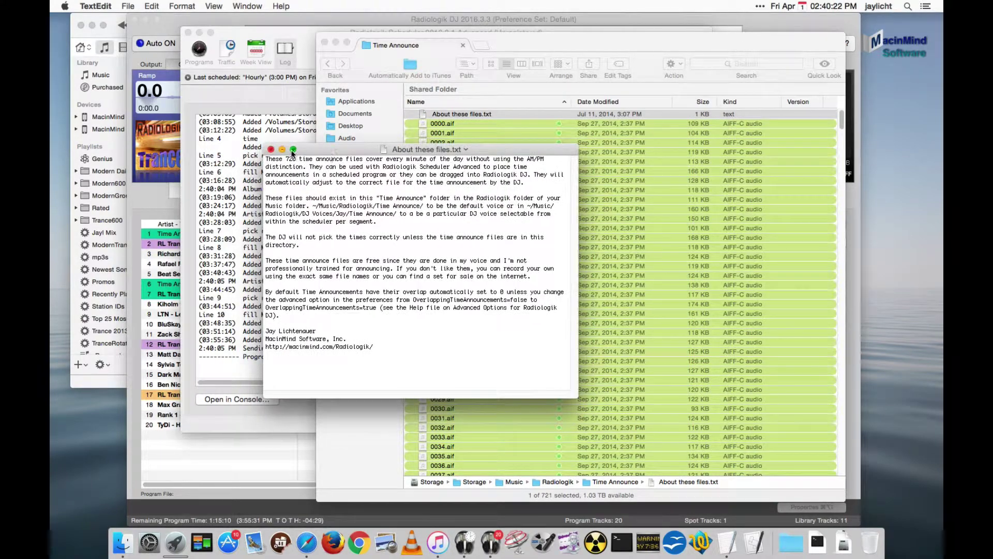
{"action": "key", "text": "cmd+w"}
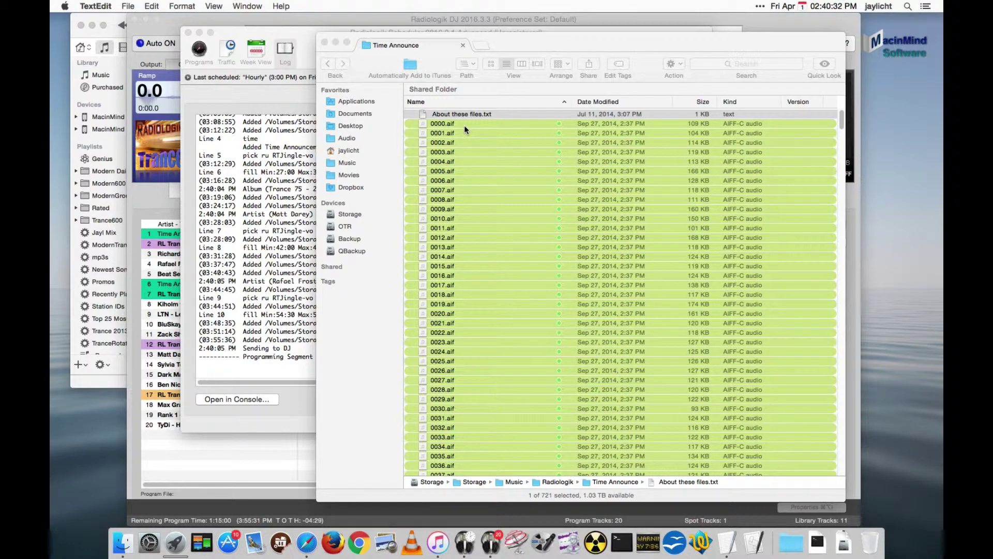
{"action": "left_click", "coordinate": [464, 129]}
{"action": "left_click", "coordinate": [471, 136]}
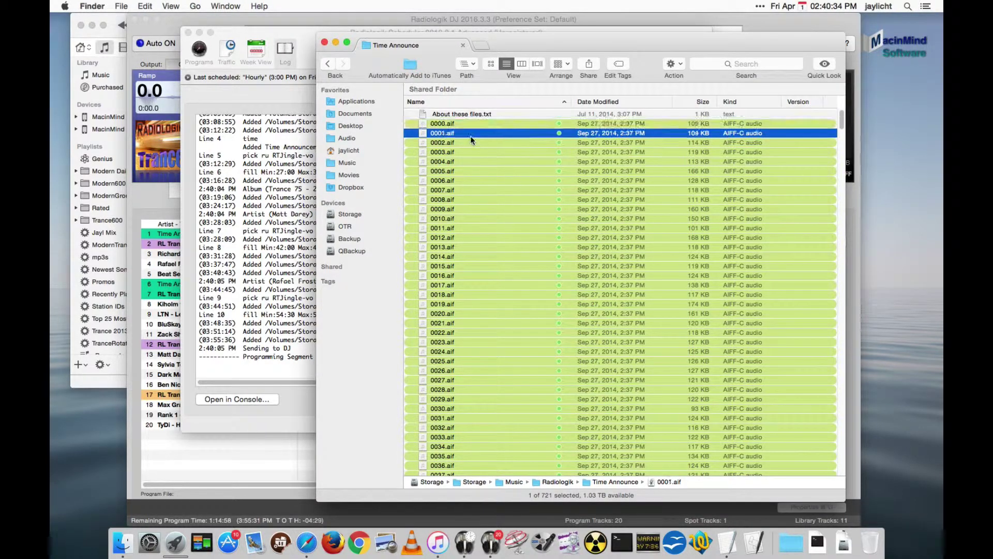
{"action": "left_click", "coordinate": [467, 123]}
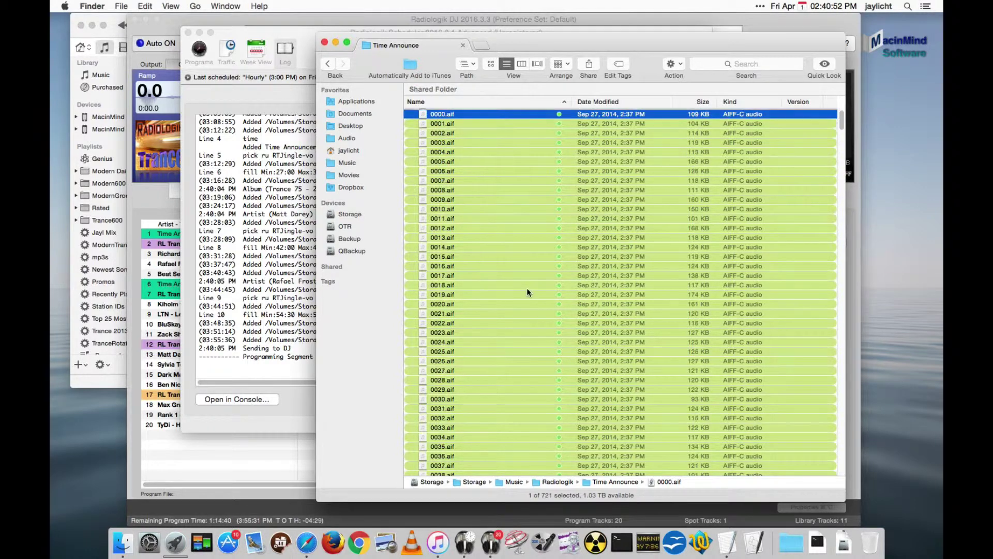
{"action": "scroll", "coordinate": [526, 288], "scroll_direction": "down", "scroll_amount": 20}
{"action": "scroll", "coordinate": [527, 293], "scroll_direction": "down", "scroll_amount": 10}
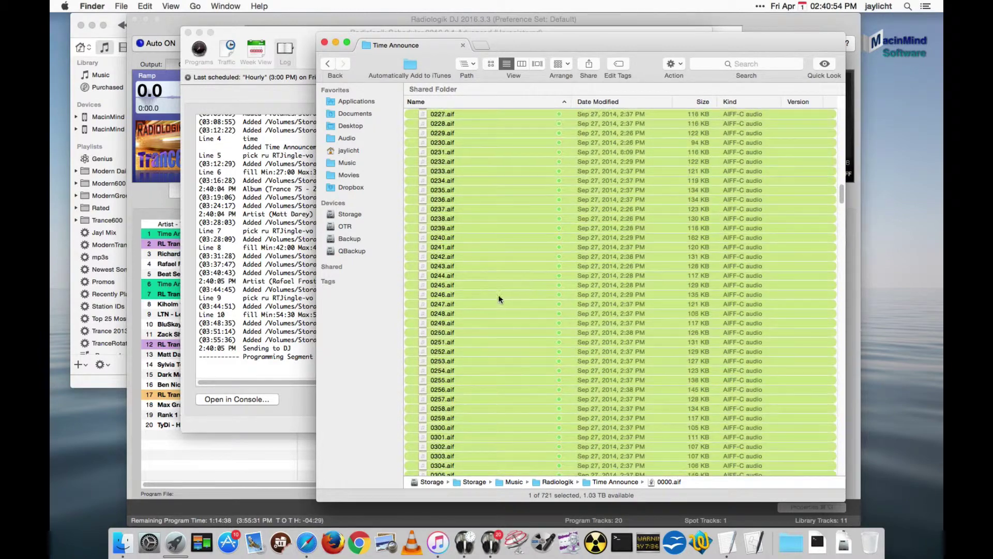
{"action": "left_click", "coordinate": [470, 275]}
{"action": "scroll", "coordinate": [567, 282], "scroll_direction": "down", "scroll_amount": 10}
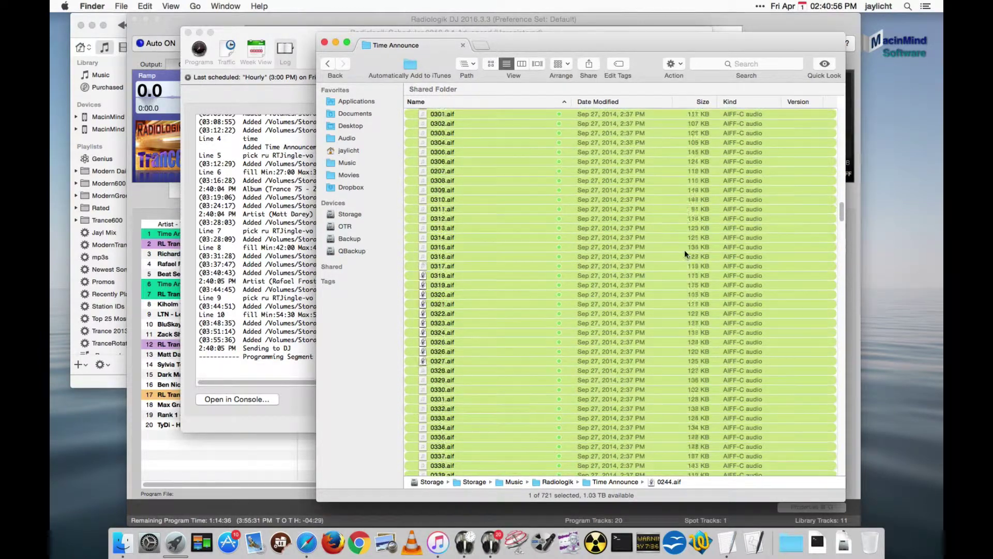
{"action": "left_click_drag", "start_coordinate": [841, 210], "coordinate": [827, 332]}
{"action": "left_click", "coordinate": [521, 328]}
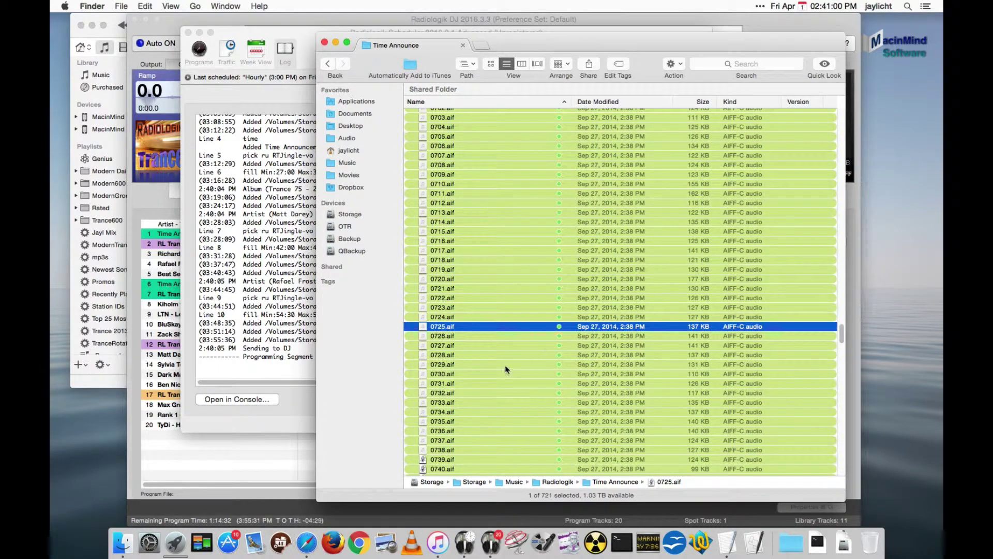
{"action": "scroll", "coordinate": [531, 359], "scroll_direction": "up", "scroll_amount": 15}
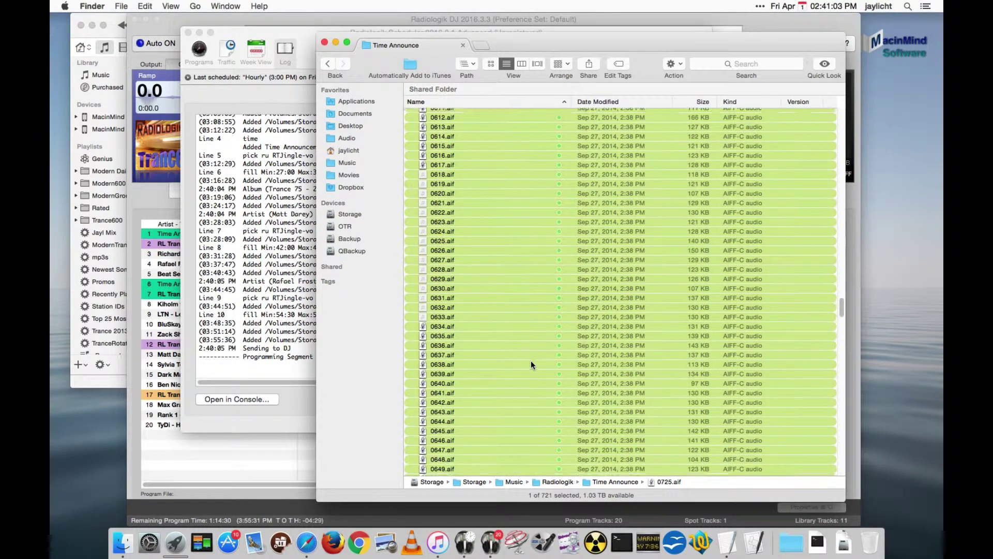
{"action": "scroll", "coordinate": [531, 360], "scroll_direction": "up", "scroll_amount": 20}
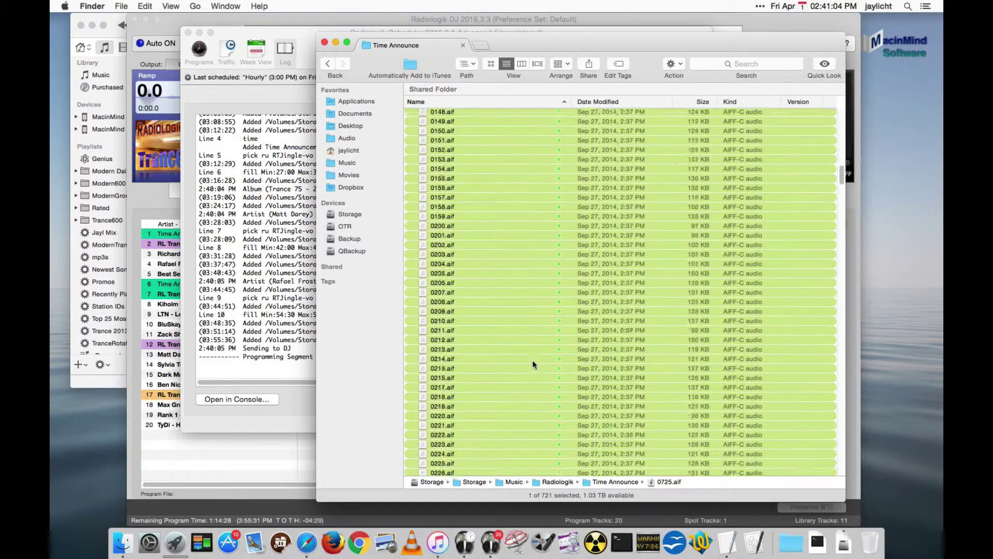
Review the Hourly script, then view DJ's queue with Time Announce 3:00 and 3:12.
{"action": "left_click", "coordinate": [291, 35]}
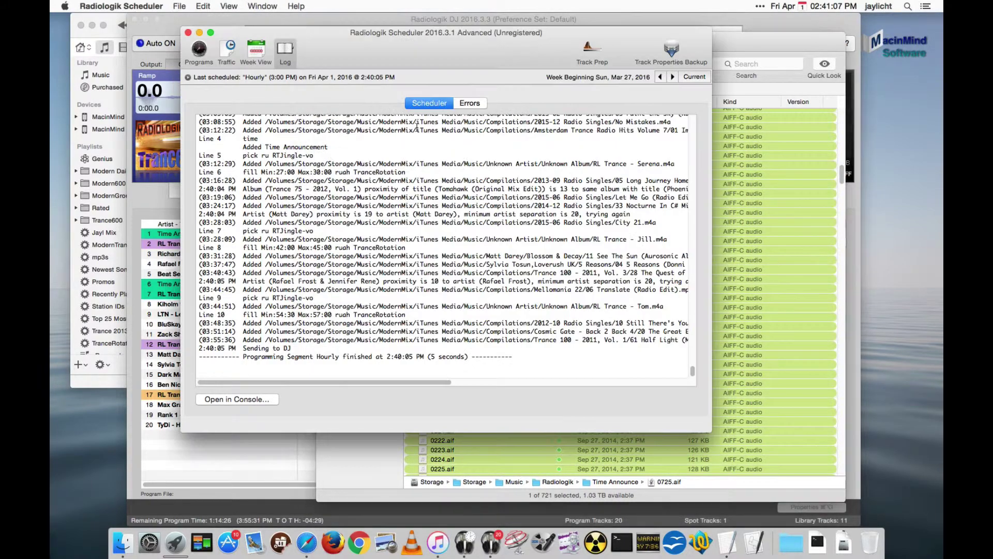
{"action": "left_click", "coordinate": [198, 50]}
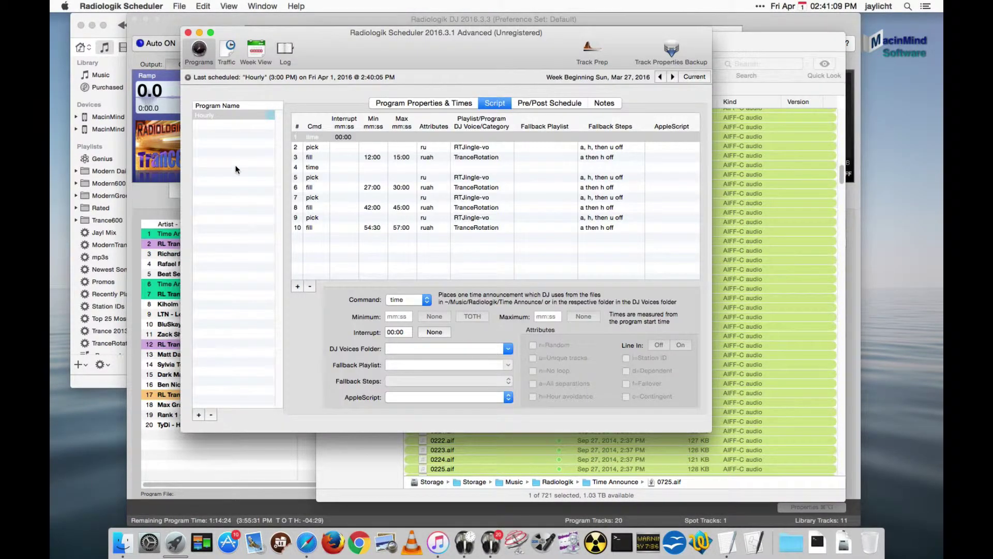
{"action": "left_click", "coordinate": [216, 19]}
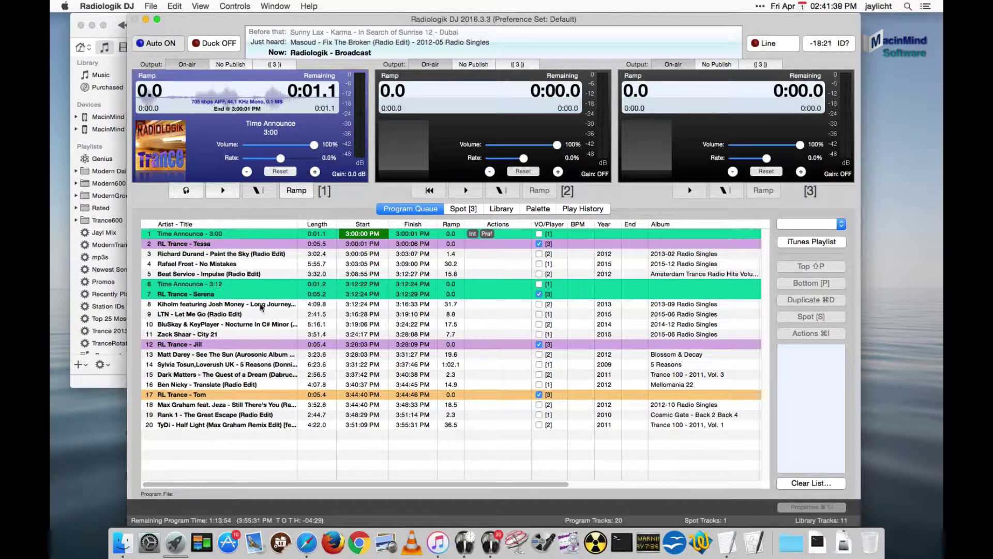
Move the Time Announce - 3:12 track below Zack Shaar - City 21 in the queue.
{"action": "left_click", "coordinate": [239, 289]}
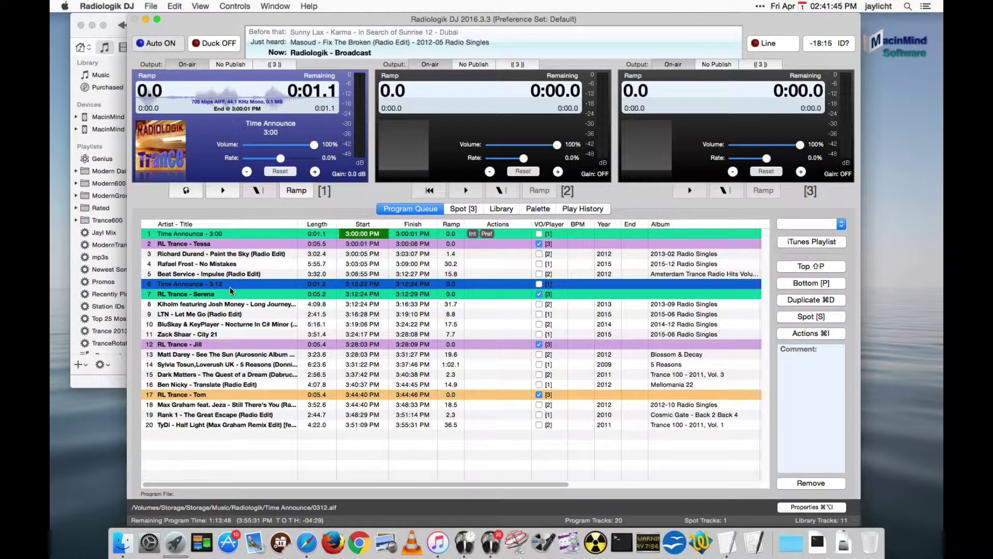
{"action": "left_click_drag", "start_coordinate": [253, 285], "coordinate": [260, 324]}
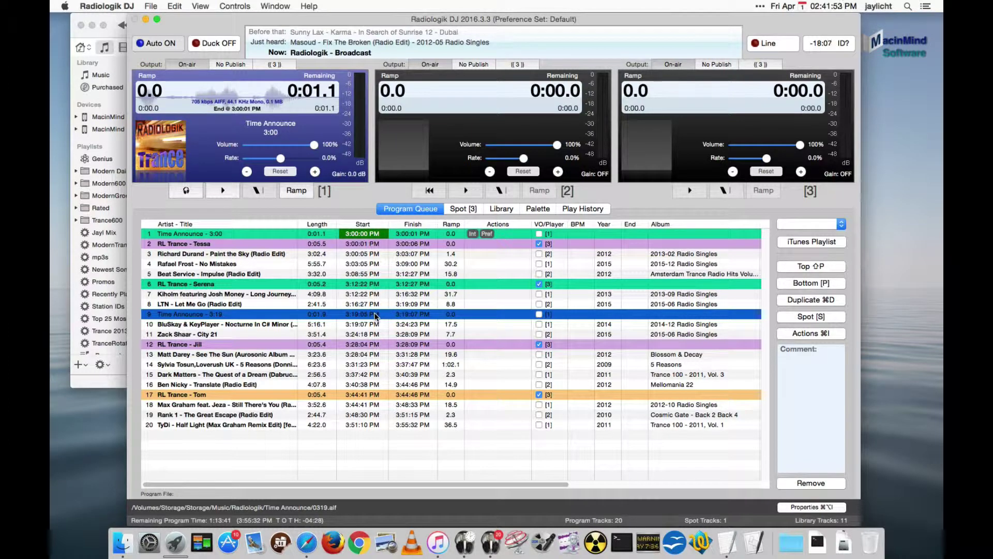
{"action": "left_click_drag", "start_coordinate": [254, 317], "coordinate": [254, 339]}
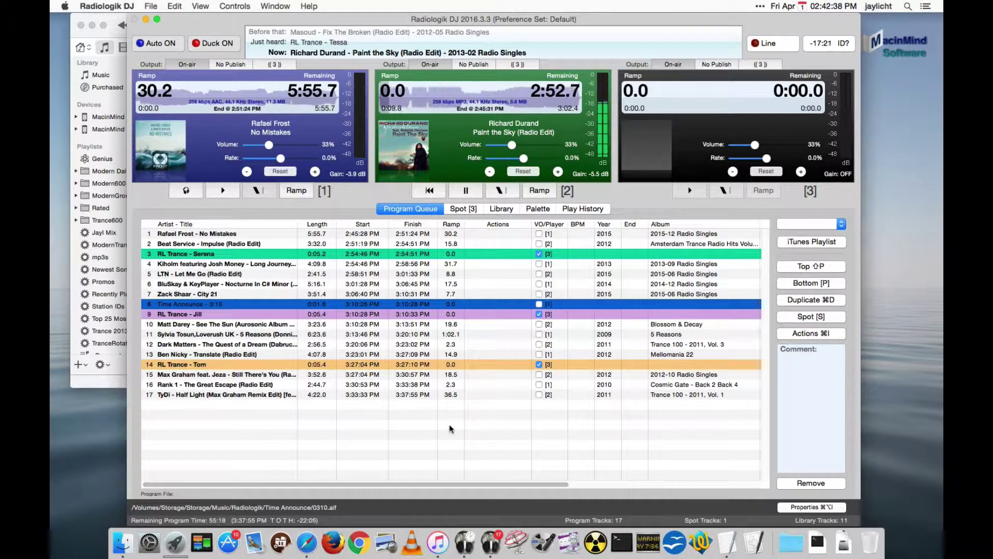
Check the row 3 fill and row 4 time announcement settings in the Hourly script.
{"action": "left_click", "coordinate": [455, 512]}
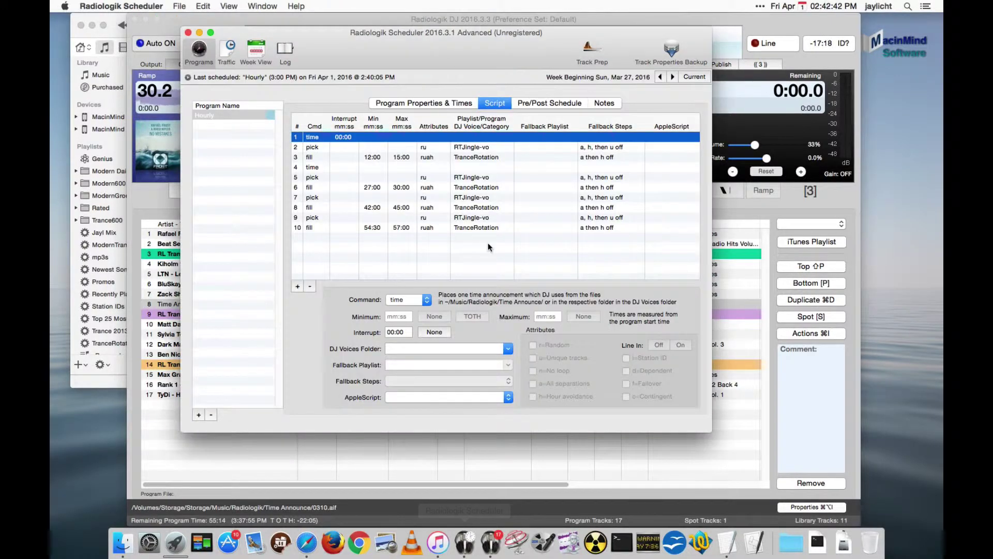
{"action": "left_click", "coordinate": [320, 167]}
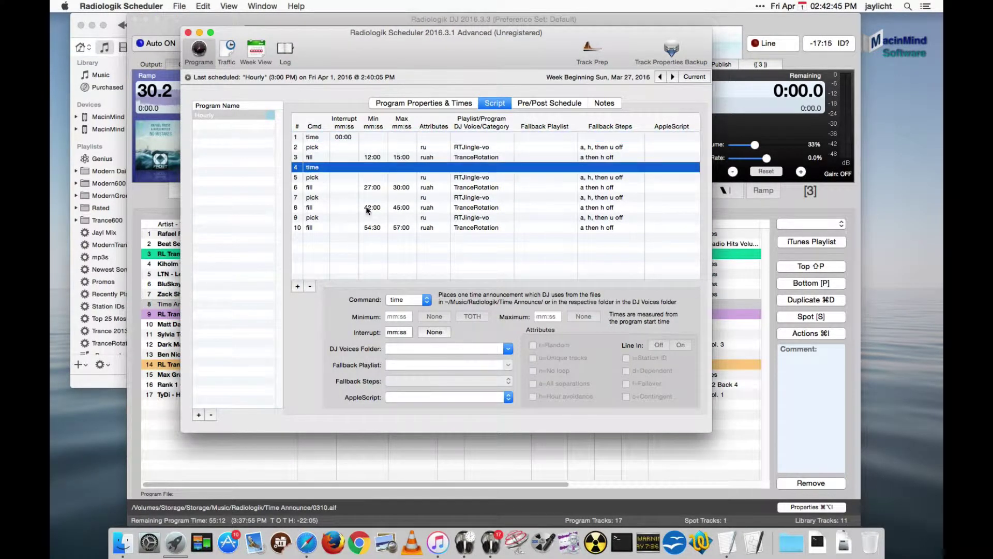
{"action": "left_click", "coordinate": [317, 158]}
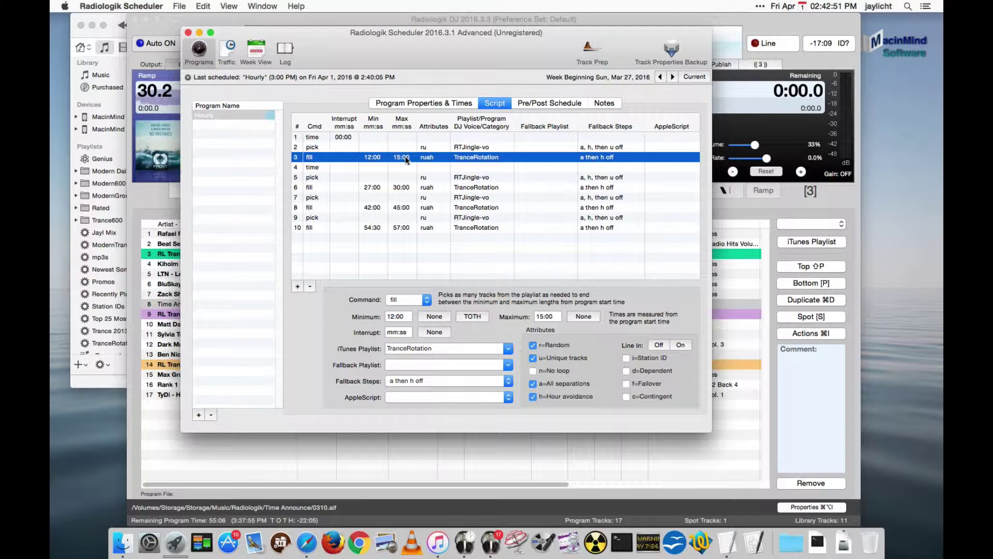
{"action": "left_click", "coordinate": [314, 169]}
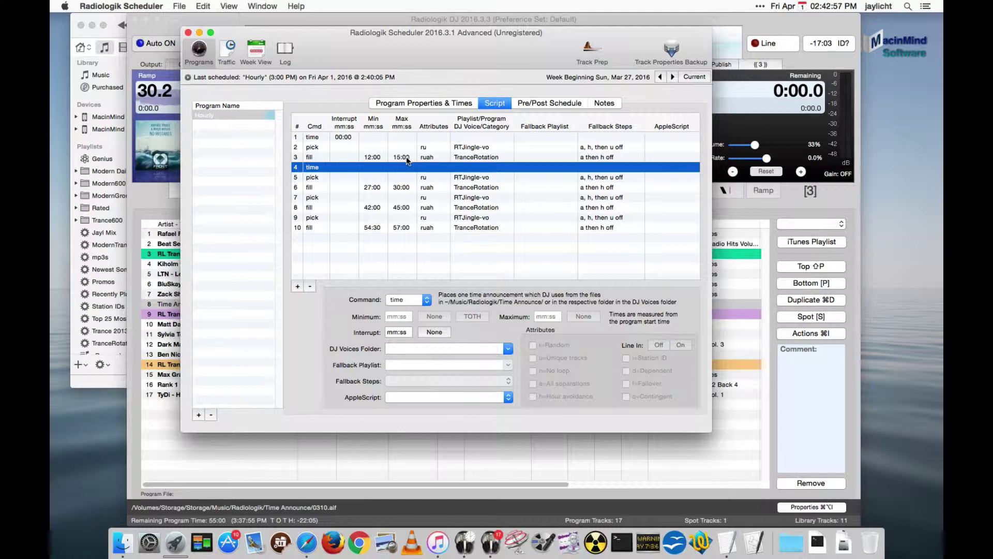
{"action": "left_click", "coordinate": [319, 274]}
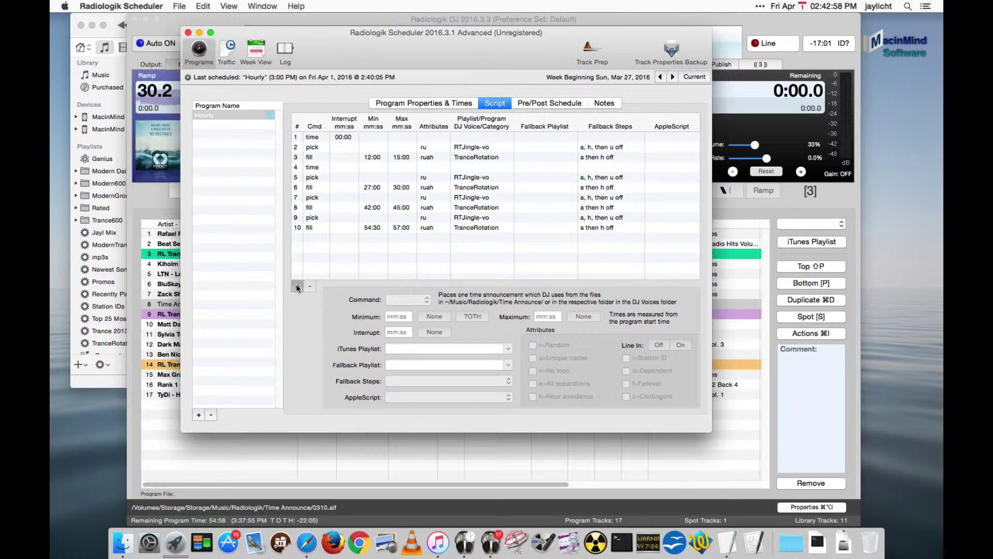
Add a third time announcement line and place it after the 27:00–30:00 fill.
{"action": "left_click", "coordinate": [298, 286]}
{"action": "left_click", "coordinate": [412, 299]}
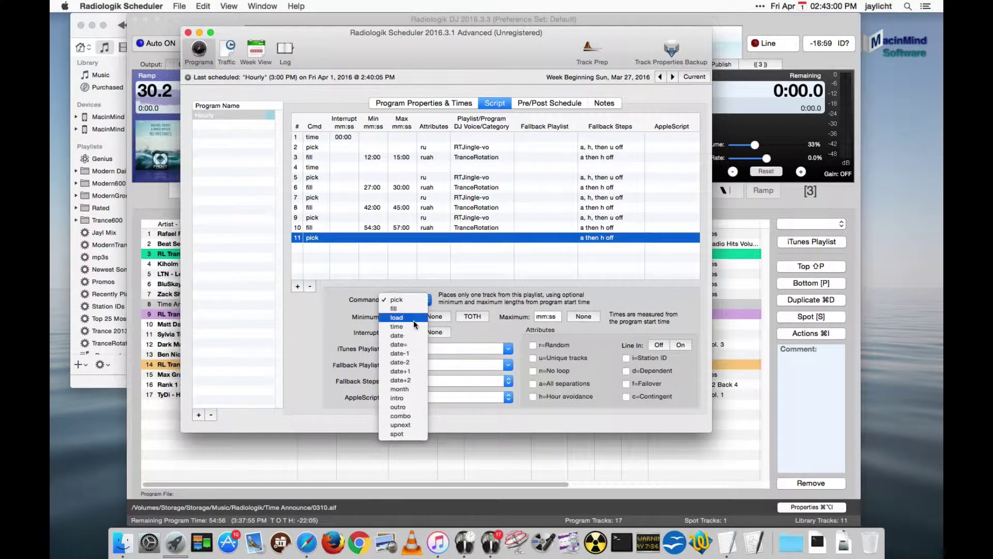
{"action": "left_click", "coordinate": [401, 327]}
{"action": "left_click_drag", "start_coordinate": [312, 242], "coordinate": [316, 195]}
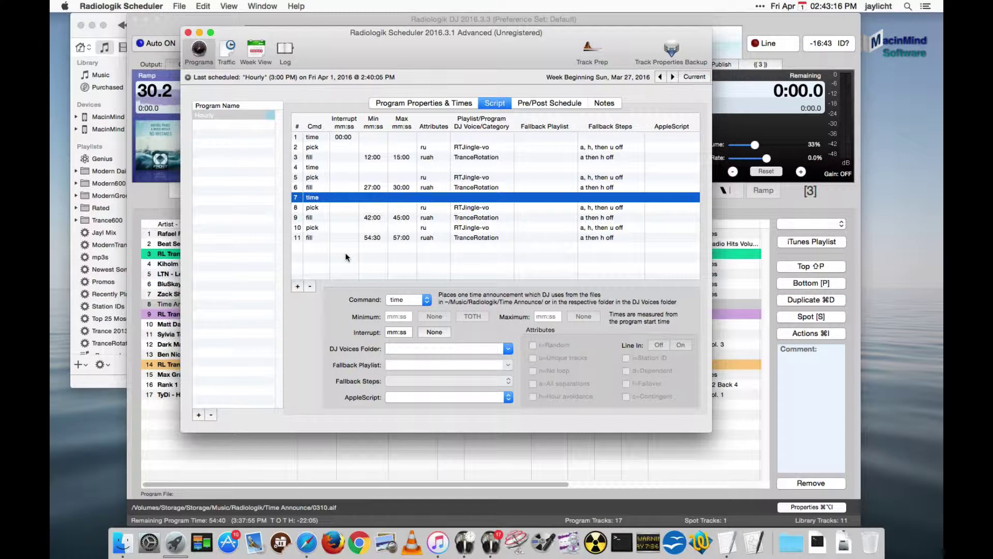
Bring the Time Announce folder window forward and select the first clip, 0000.aif.
{"action": "left_click", "coordinate": [123, 543]}
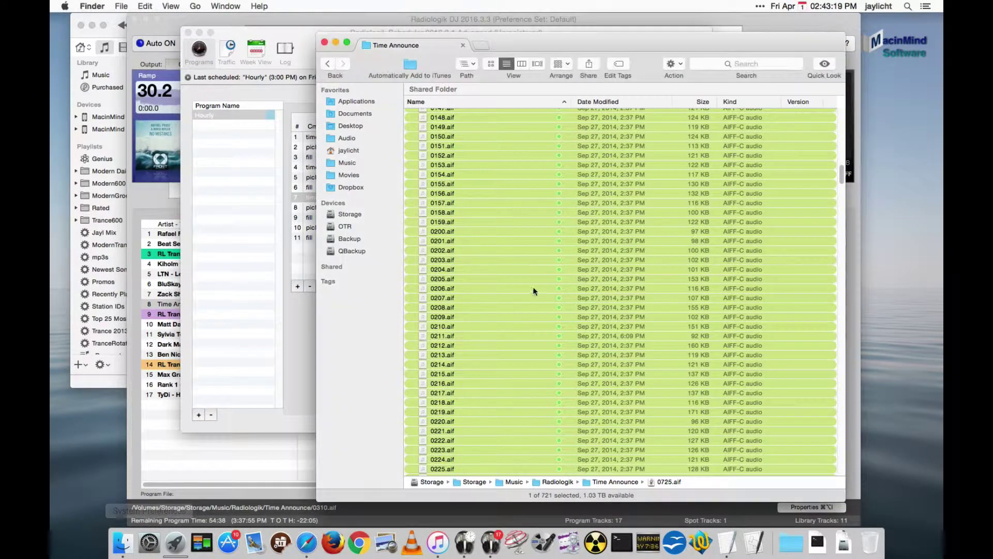
{"action": "scroll", "coordinate": [580, 243], "scroll_direction": "up", "scroll_amount": 15}
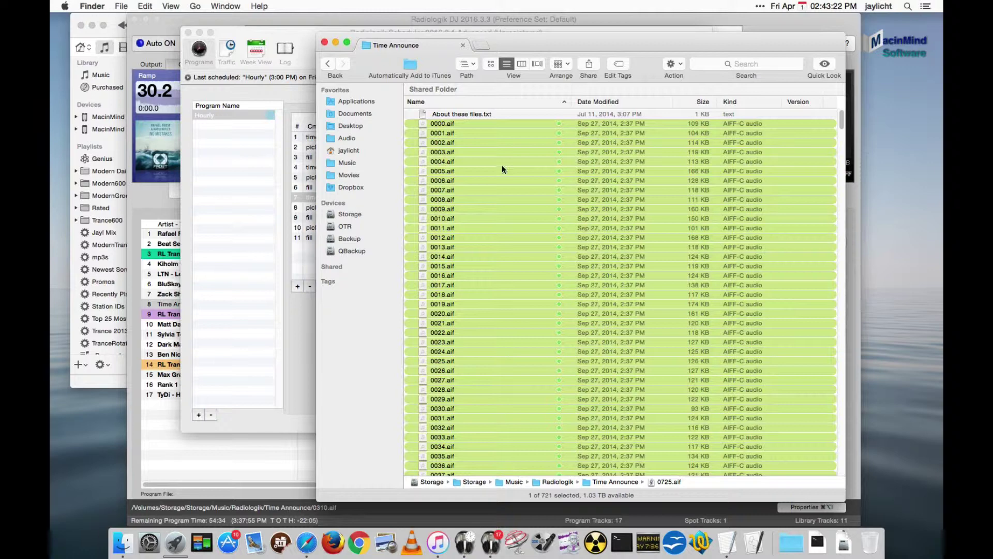
{"action": "left_click", "coordinate": [461, 123]}
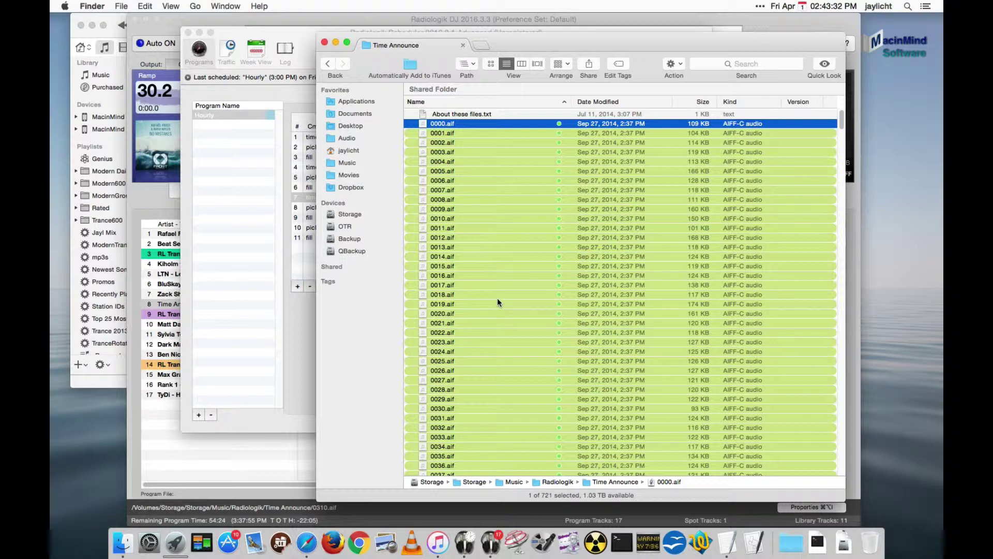
Scroll through the 721 announcement files down to 1159.aif.
{"action": "scroll", "coordinate": [498, 302], "scroll_direction": "down", "scroll_amount": 3}
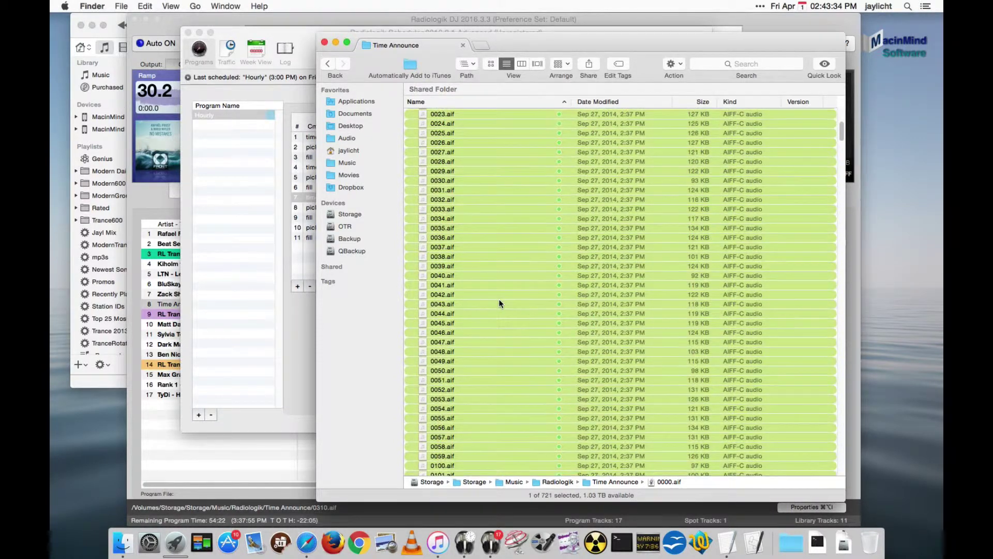
{"action": "scroll", "coordinate": [500, 303], "scroll_direction": "up", "scroll_amount": 3}
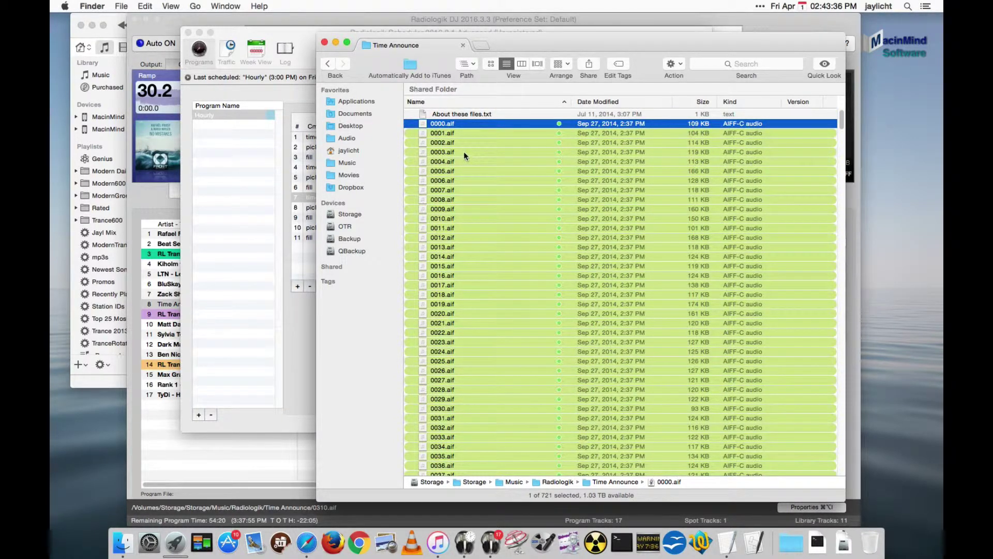
{"action": "scroll", "coordinate": [557, 337], "scroll_direction": "down", "scroll_amount": 10}
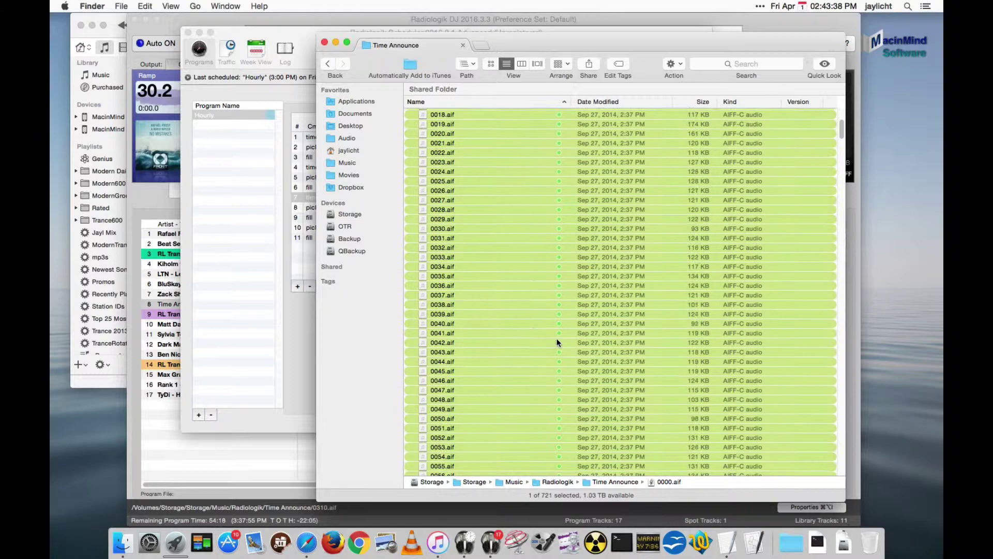
{"action": "scroll", "coordinate": [558, 342], "scroll_direction": "down", "scroll_amount": 20}
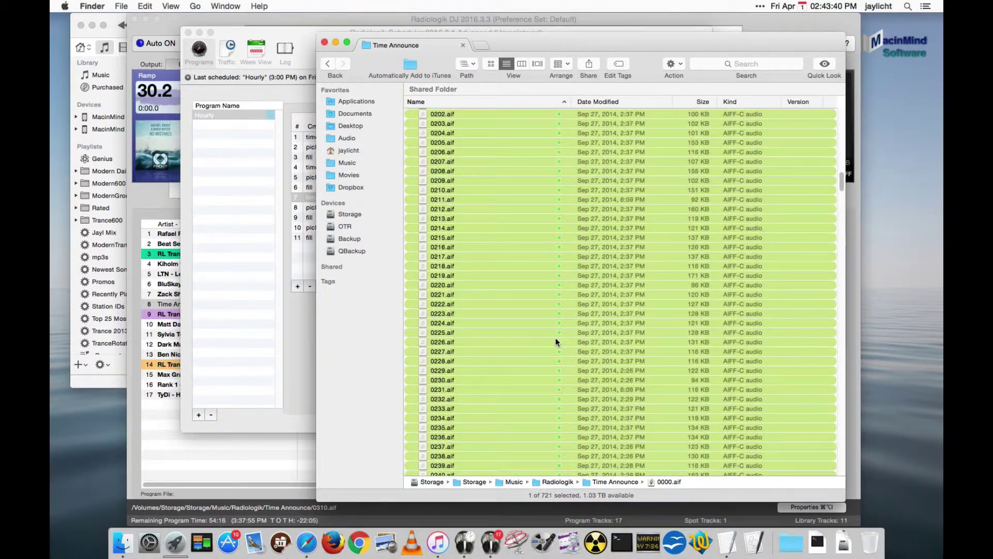
{"action": "scroll", "coordinate": [554, 336], "scroll_direction": "down", "scroll_amount": 16}
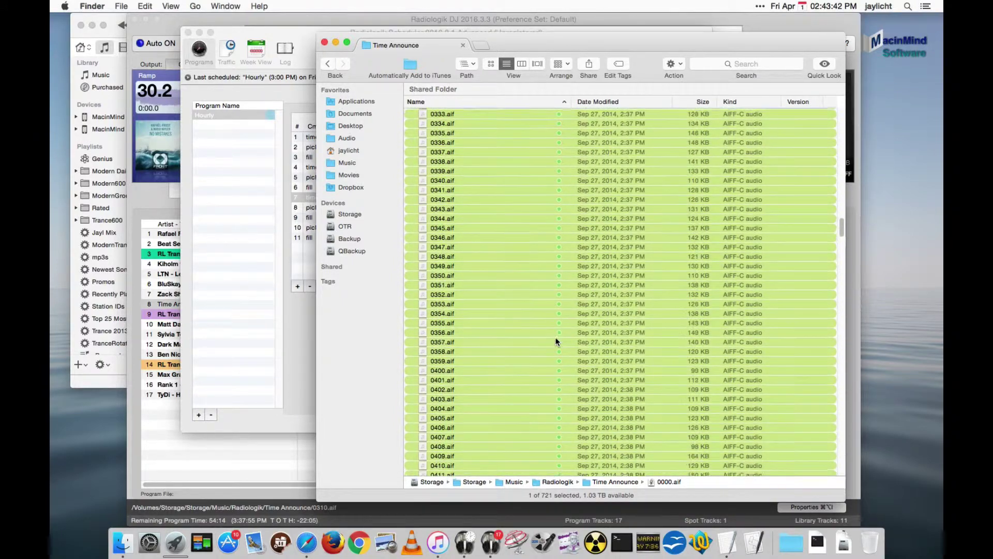
{"action": "scroll", "coordinate": [555, 337], "scroll_direction": "down", "scroll_amount": 7}
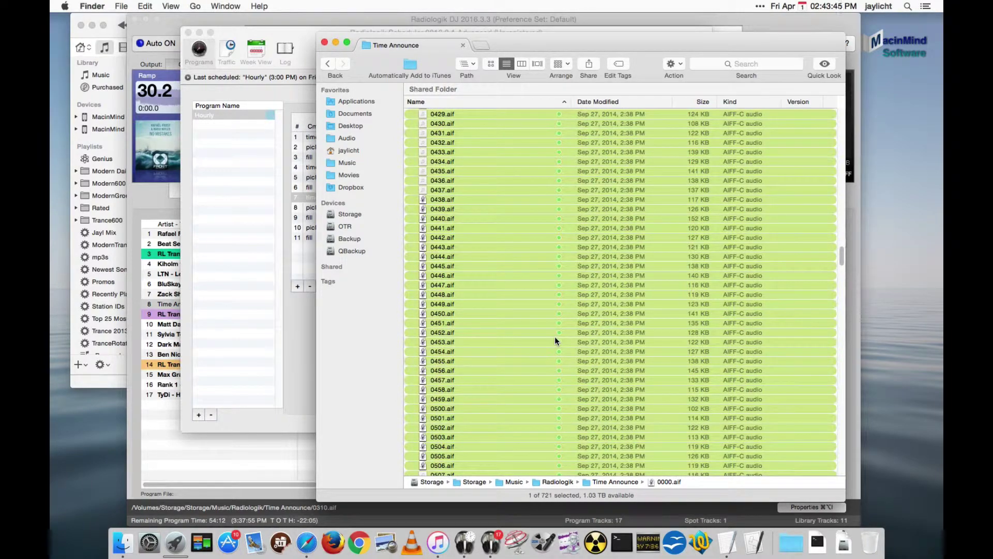
{"action": "scroll", "coordinate": [555, 339], "scroll_direction": "down", "scroll_amount": 7}
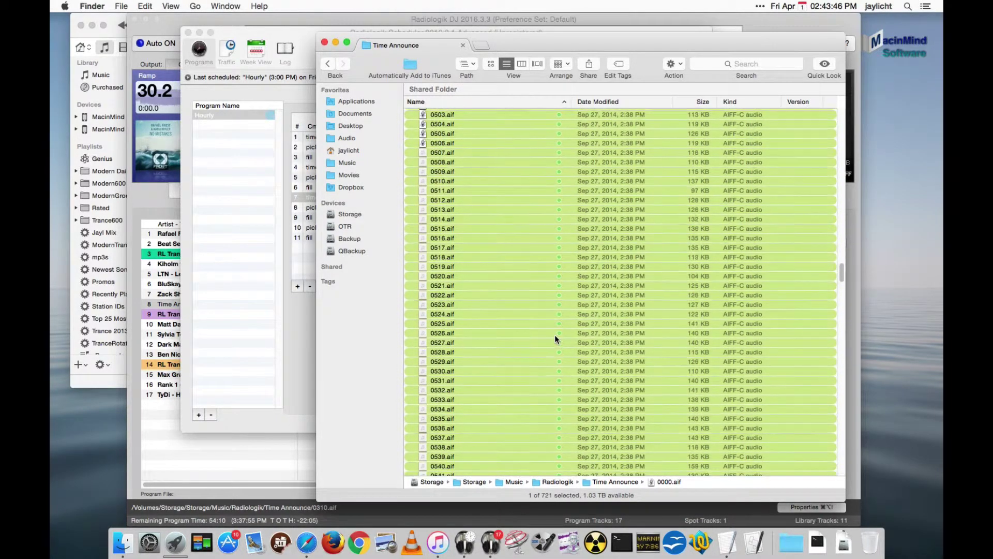
{"action": "scroll", "coordinate": [556, 339], "scroll_direction": "down", "scroll_amount": 9}
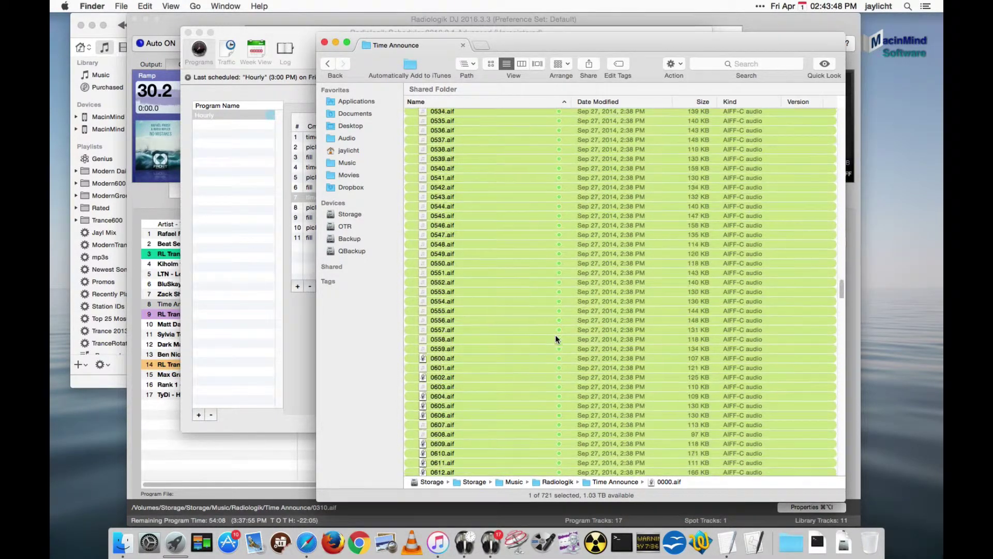
{"action": "left_click_drag", "start_coordinate": [842, 299], "coordinate": [837, 484]}
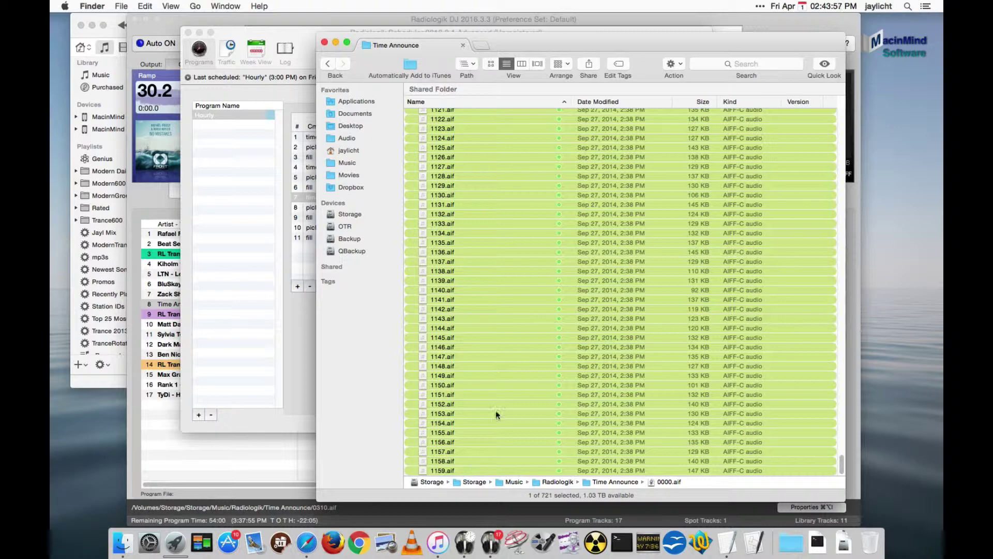
{"action": "scroll", "coordinate": [495, 411], "scroll_direction": "up", "scroll_amount": 10}
{"action": "scroll", "coordinate": [485, 354], "scroll_direction": "down", "scroll_amount": 10}
{"action": "left_click", "coordinate": [150, 543]}
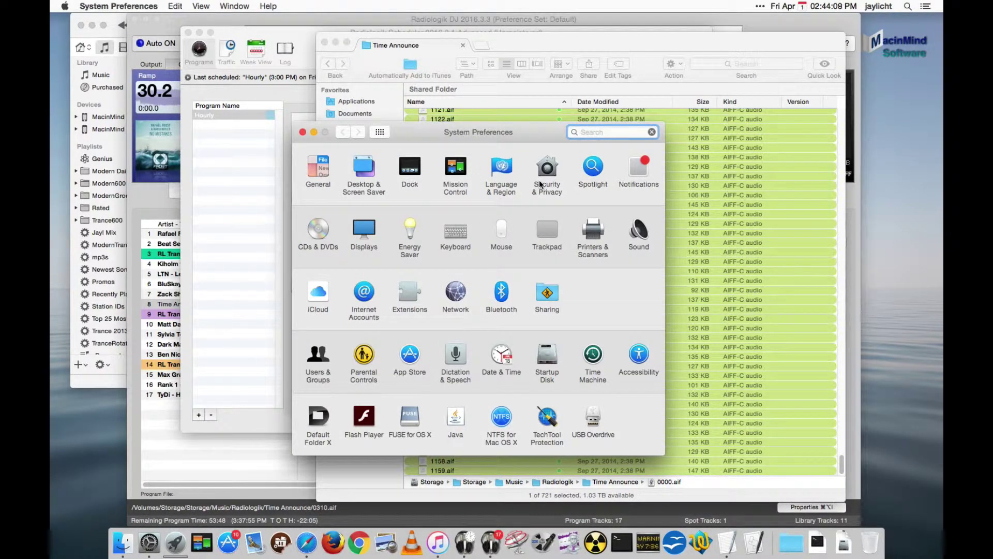
{"action": "left_click", "coordinate": [498, 169]}
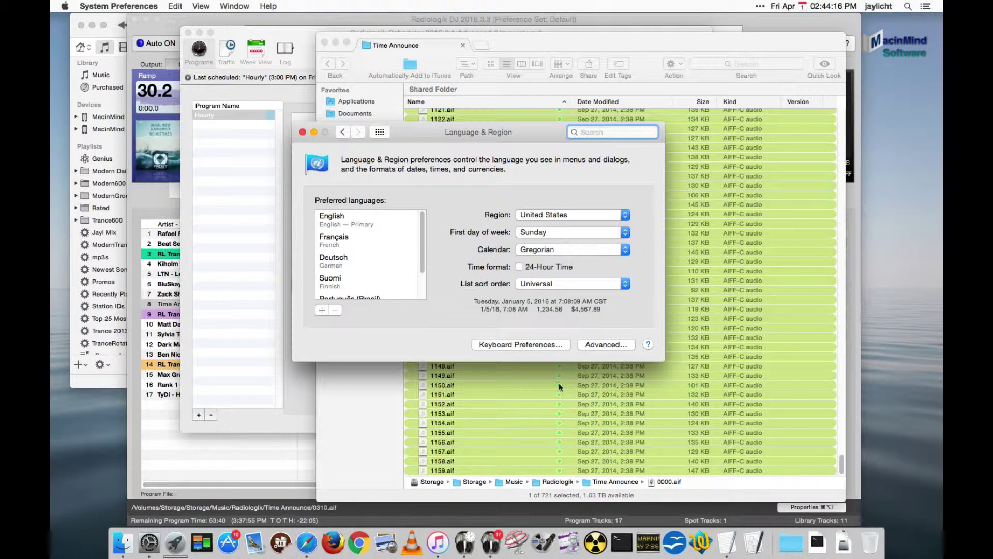
{"action": "left_click", "coordinate": [302, 132]}
{"action": "left_click", "coordinate": [538, 38]}
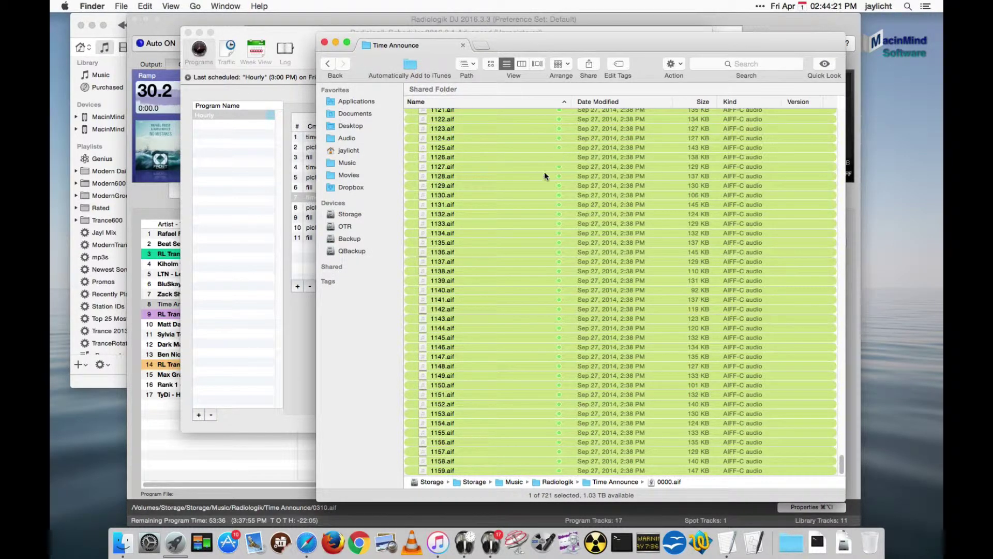
Scroll the Time Announce list back up to 0000.aif at the top.
{"action": "scroll", "coordinate": [565, 288], "scroll_direction": "up", "scroll_amount": 20}
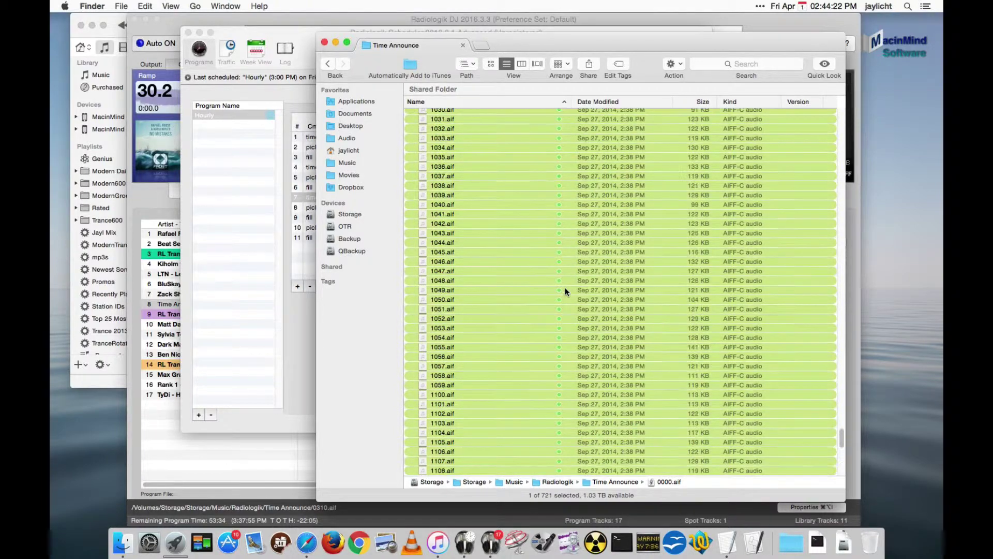
{"action": "scroll", "coordinate": [565, 288], "scroll_direction": "up", "scroll_amount": 20}
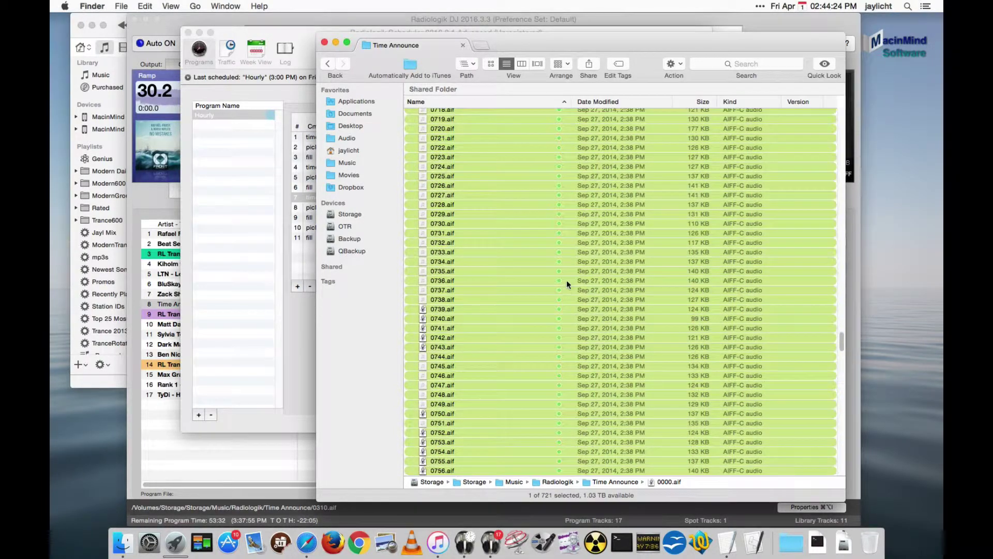
{"action": "scroll", "coordinate": [568, 272], "scroll_direction": "up", "scroll_amount": 20}
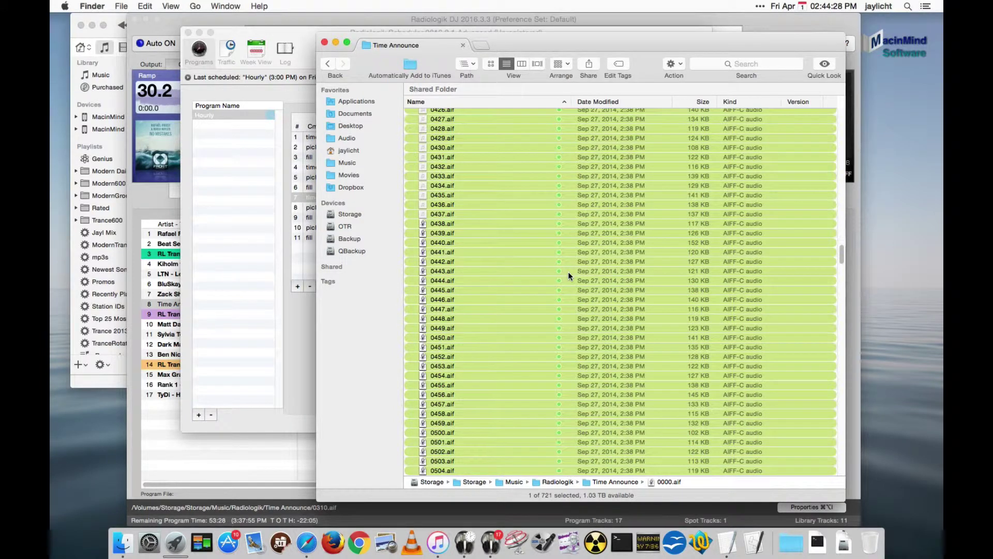
{"action": "scroll", "coordinate": [570, 271], "scroll_direction": "up", "scroll_amount": 20}
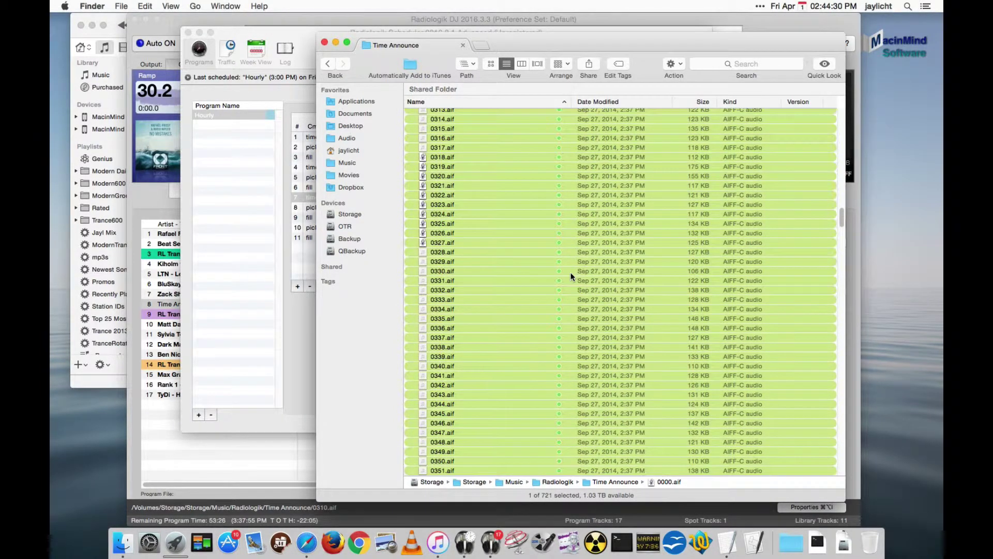
{"action": "scroll", "coordinate": [571, 273], "scroll_direction": "up", "scroll_amount": 20}
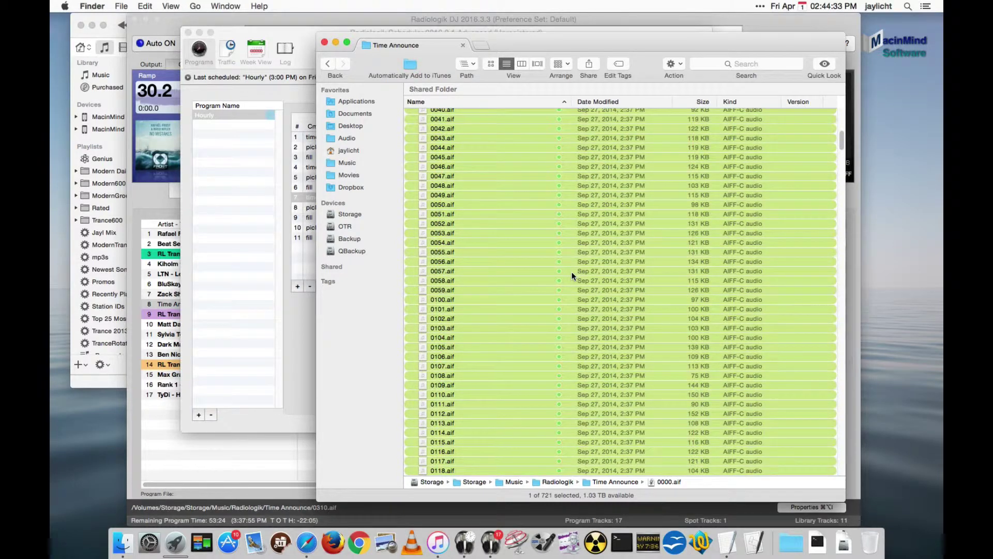
{"action": "scroll", "coordinate": [573, 272], "scroll_direction": "up", "scroll_amount": 10}
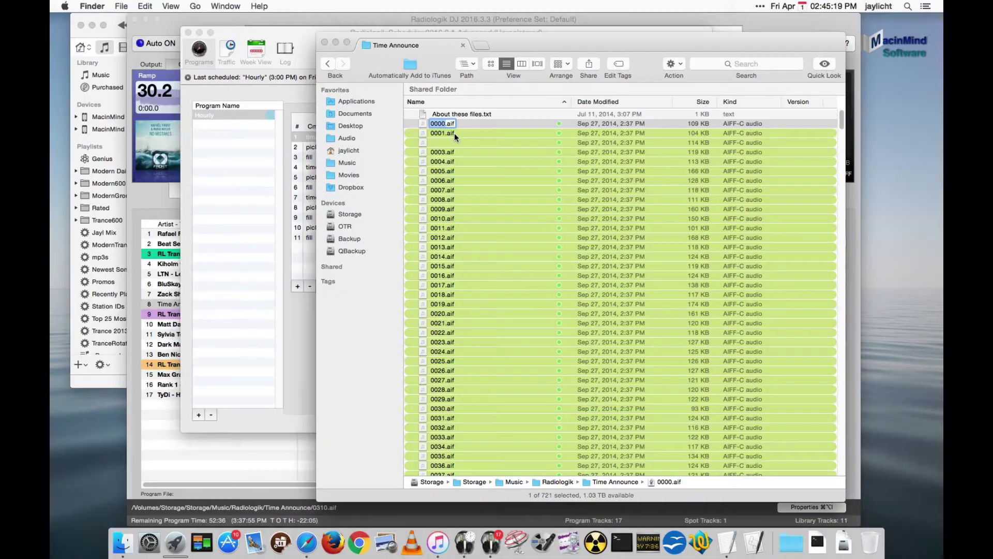
Rename 0000.aif to xx00.aif.
{"action": "key", "text": "Left"}
{"action": "key", "text": "Right"}
{"action": "type", "text": "x"}
{"action": "key", "text": "Return"}
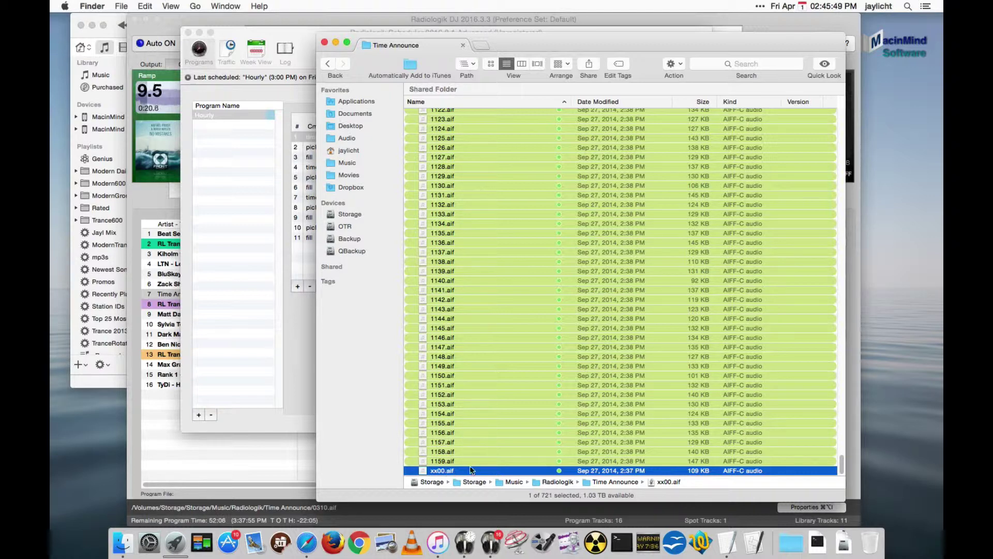
Check that xx00.aif now sorts last after 1159.aif, selecting 0947.aif along the way.
{"action": "scroll", "coordinate": [554, 343], "scroll_direction": "up", "scroll_amount": 10}
{"action": "scroll", "coordinate": [559, 346], "scroll_direction": "down", "scroll_amount": 10}
{"action": "scroll", "coordinate": [454, 458], "scroll_direction": "up", "scroll_amount": 20}
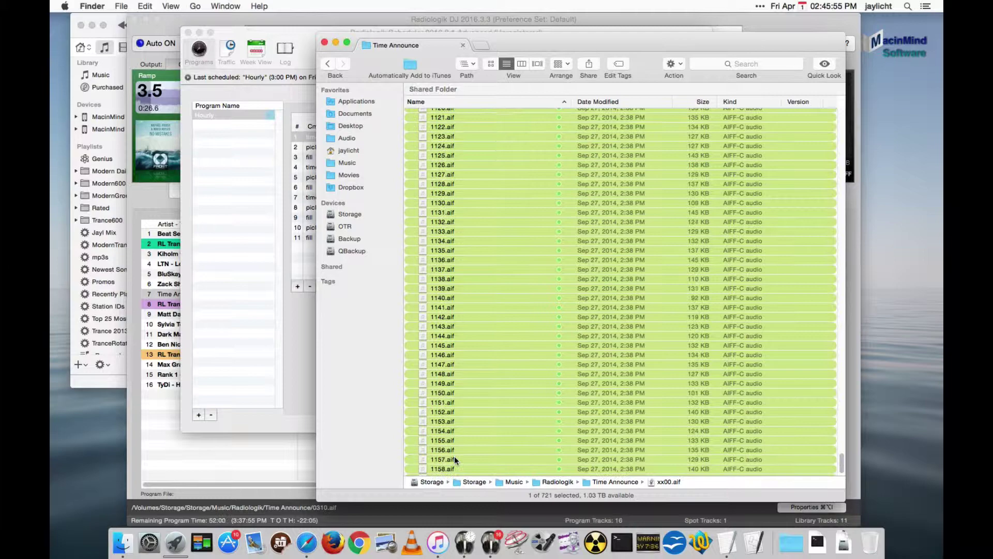
{"action": "scroll", "coordinate": [507, 249], "scroll_direction": "up", "scroll_amount": 5}
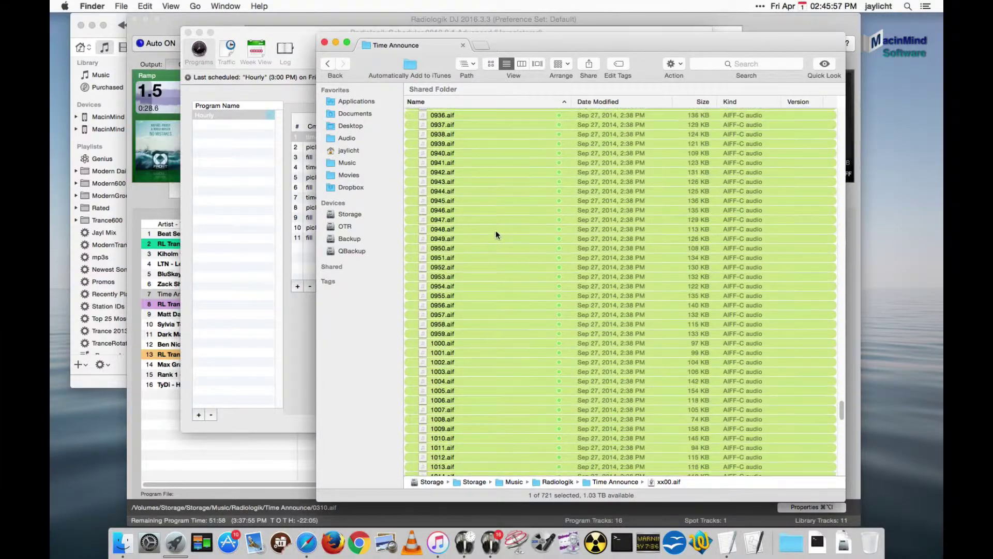
{"action": "left_click", "coordinate": [496, 226]}
{"action": "scroll", "coordinate": [510, 299], "scroll_direction": "down", "scroll_amount": 20}
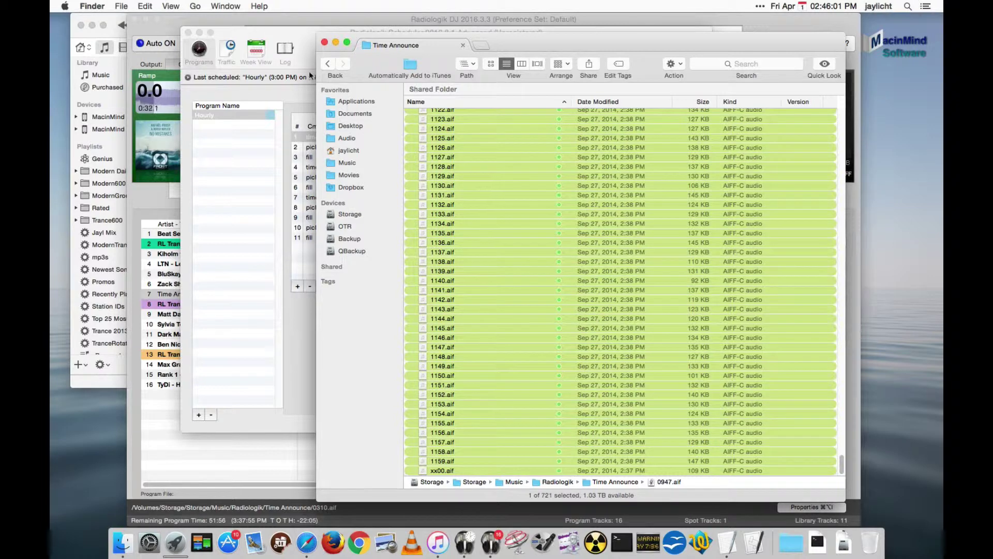
Bring the Hourly script to the front and show the Help menu's options.
{"action": "left_click", "coordinate": [299, 28]}
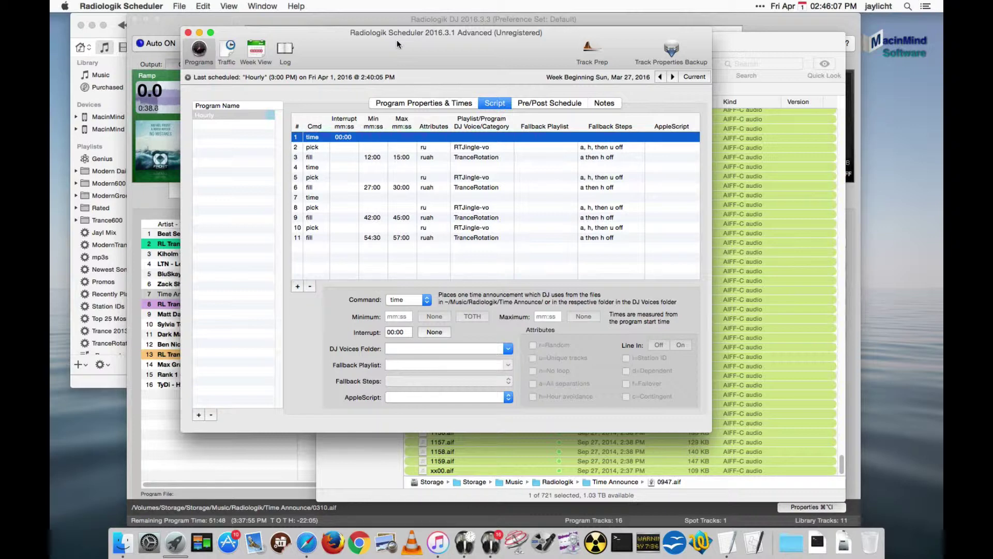
{"action": "left_click", "coordinate": [296, 5]}
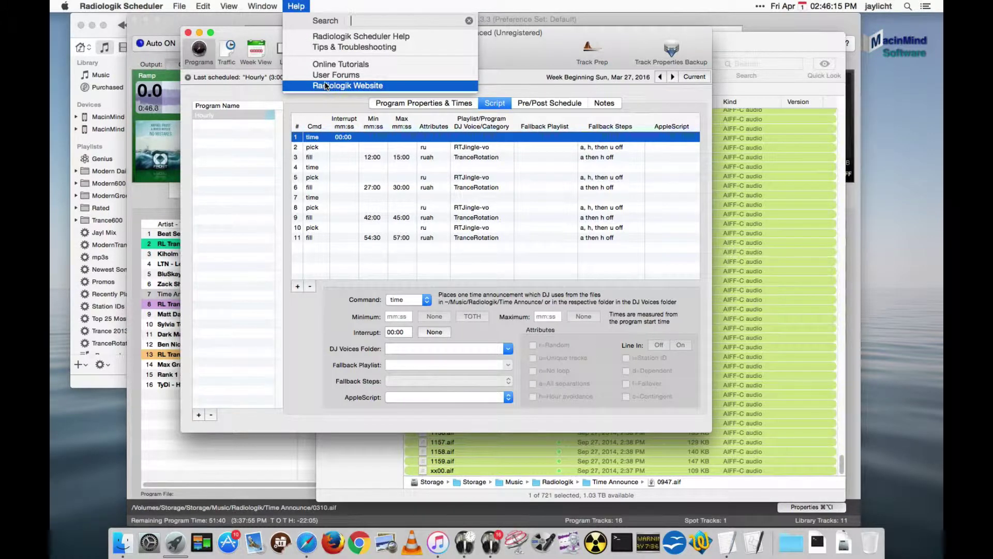
View the Scheduler manual's Time Announcements section, then bring Radiologik DJ's queue forward.
{"action": "left_click", "coordinate": [339, 36]}
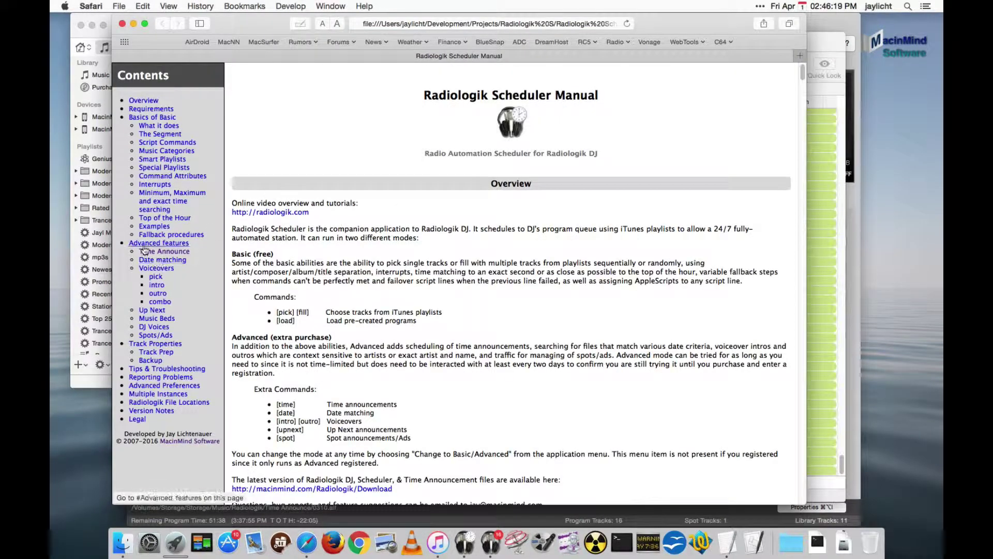
{"action": "left_click", "coordinate": [155, 252]}
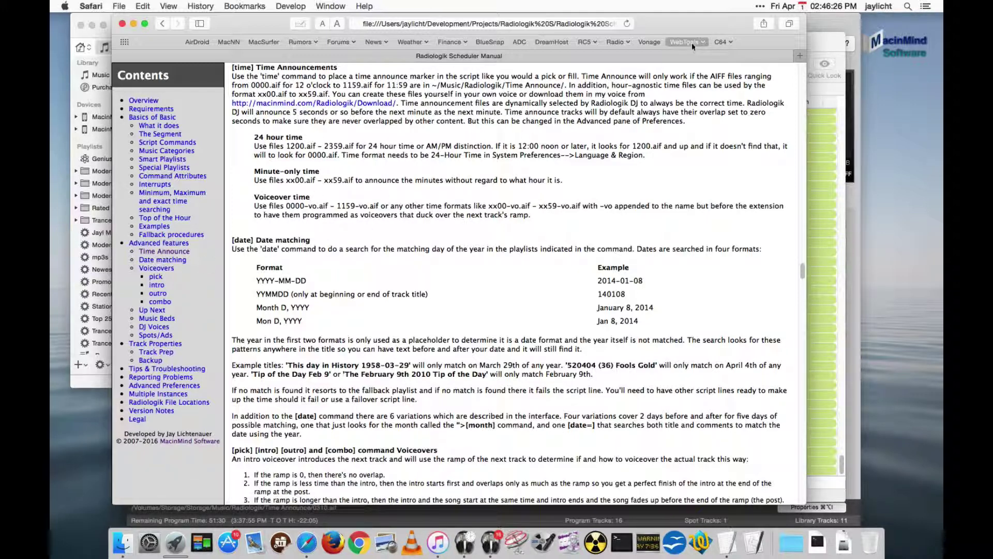
{"action": "left_click", "coordinate": [824, 20]}
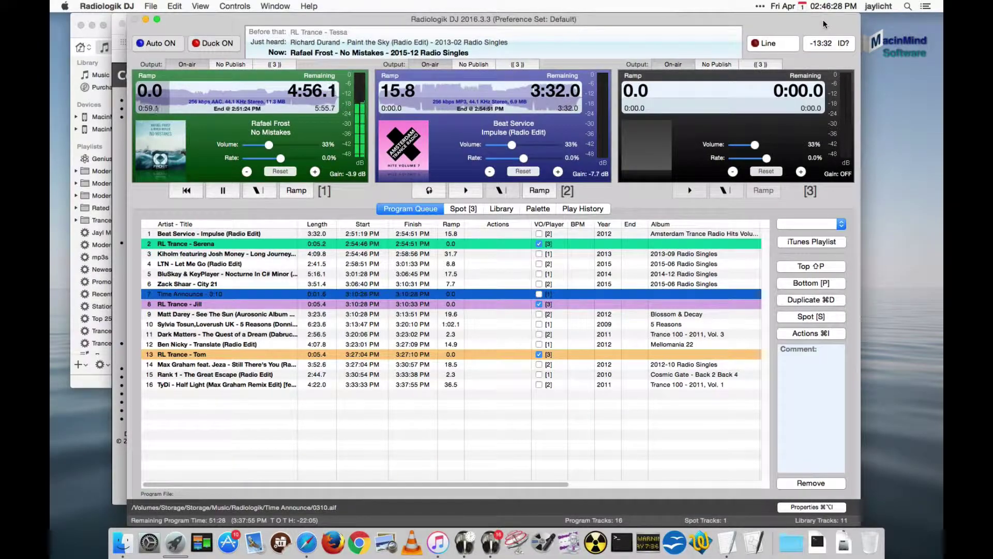